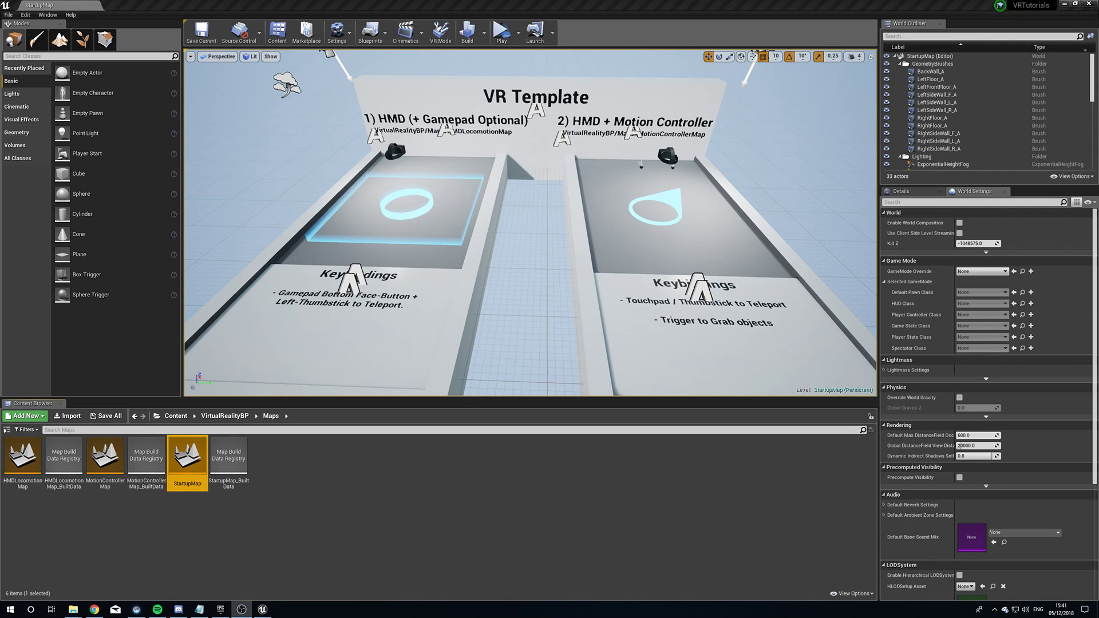
- Clear the StartupMap selection, return to the Content root, and confirm VR Preview is the play mode
left_click(513, 516)
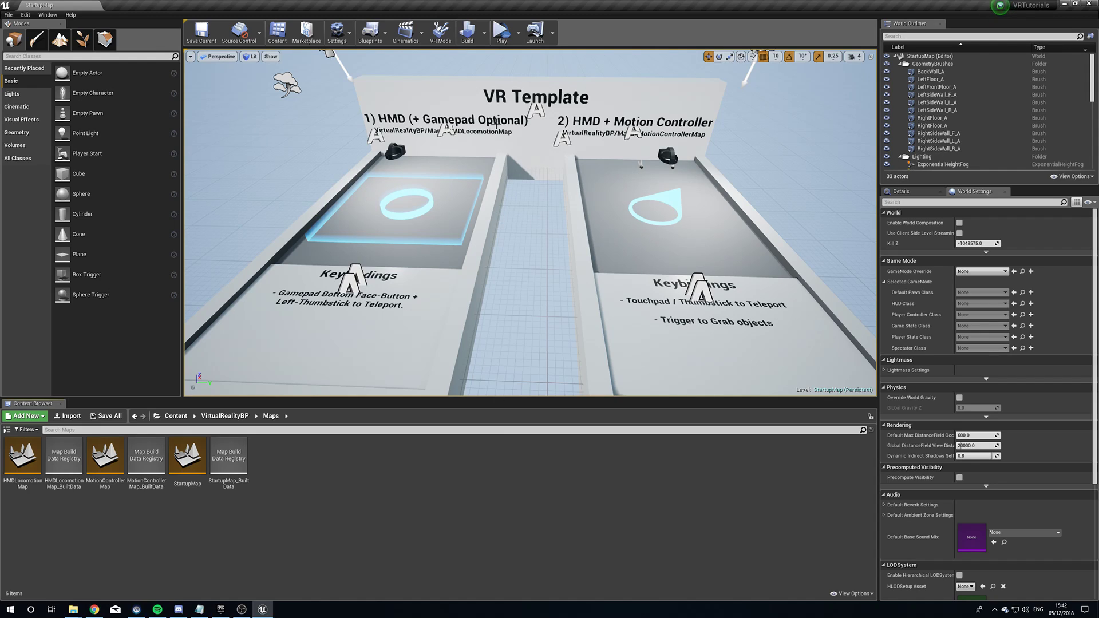
left_click(176, 417)
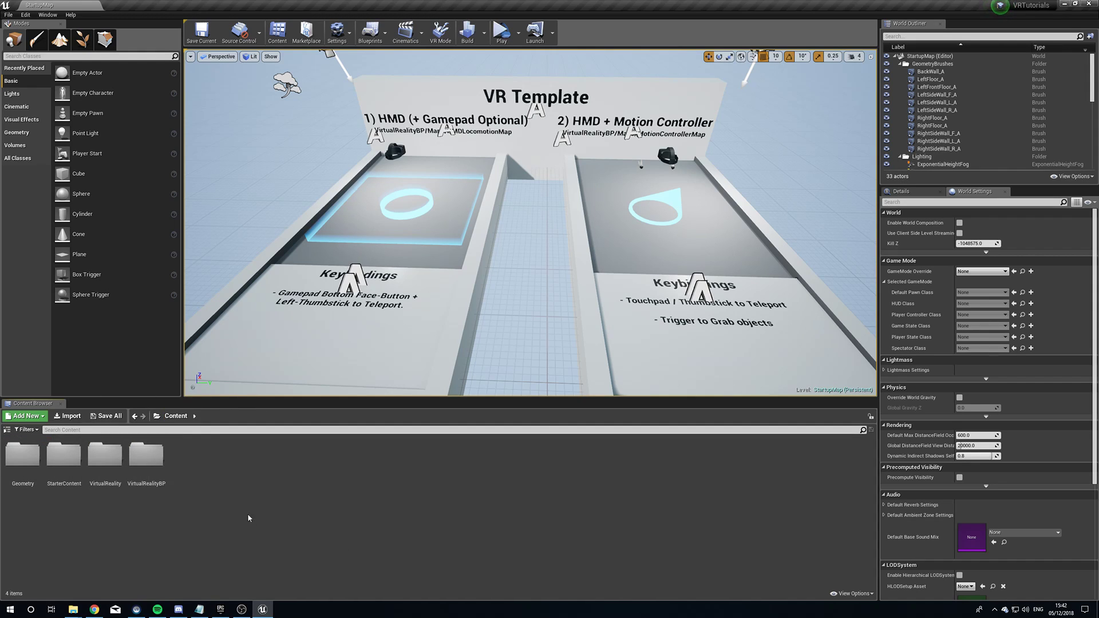
left_click(519, 33)
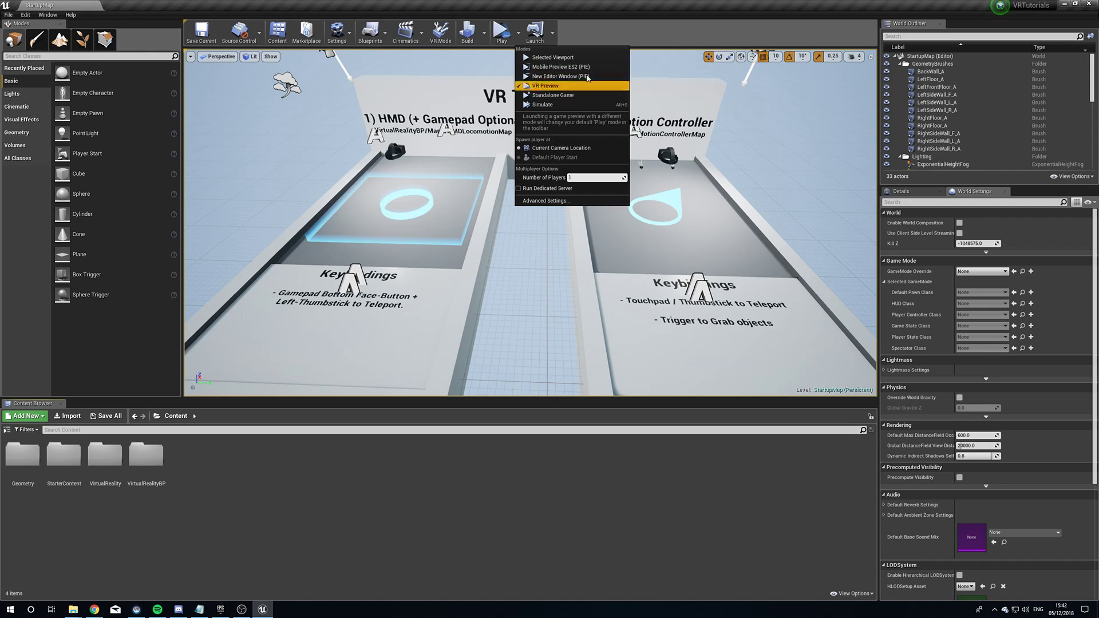
left_click(667, 15)
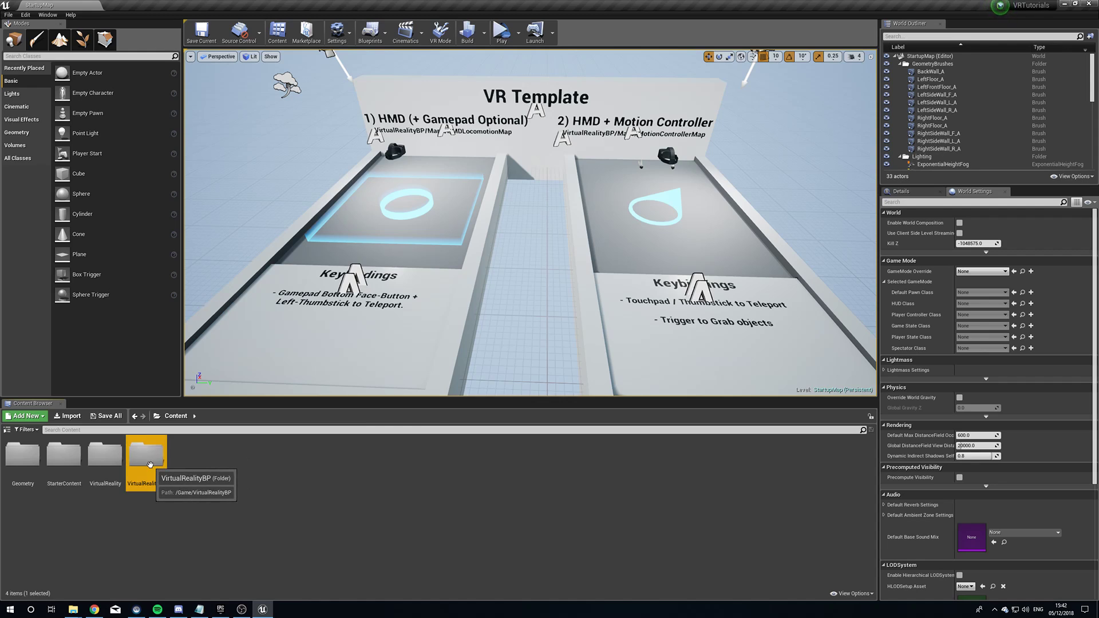
- Open the MotionControllerMap level from VirtualRealityBP/Maps
double_click(144, 470)
double_click(63, 458)
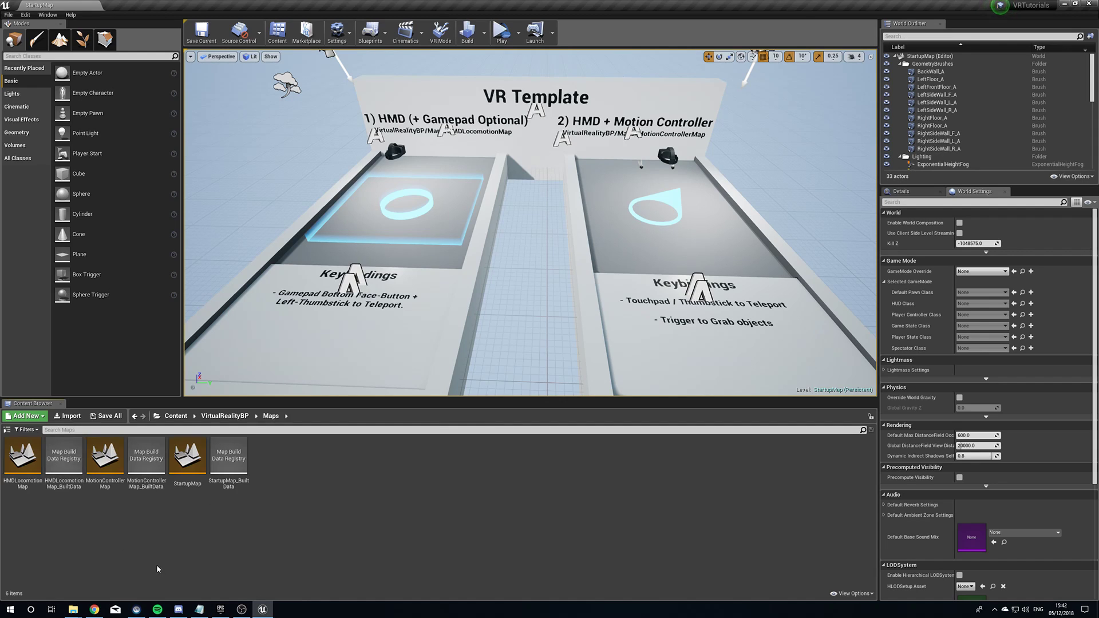
double_click(104, 458)
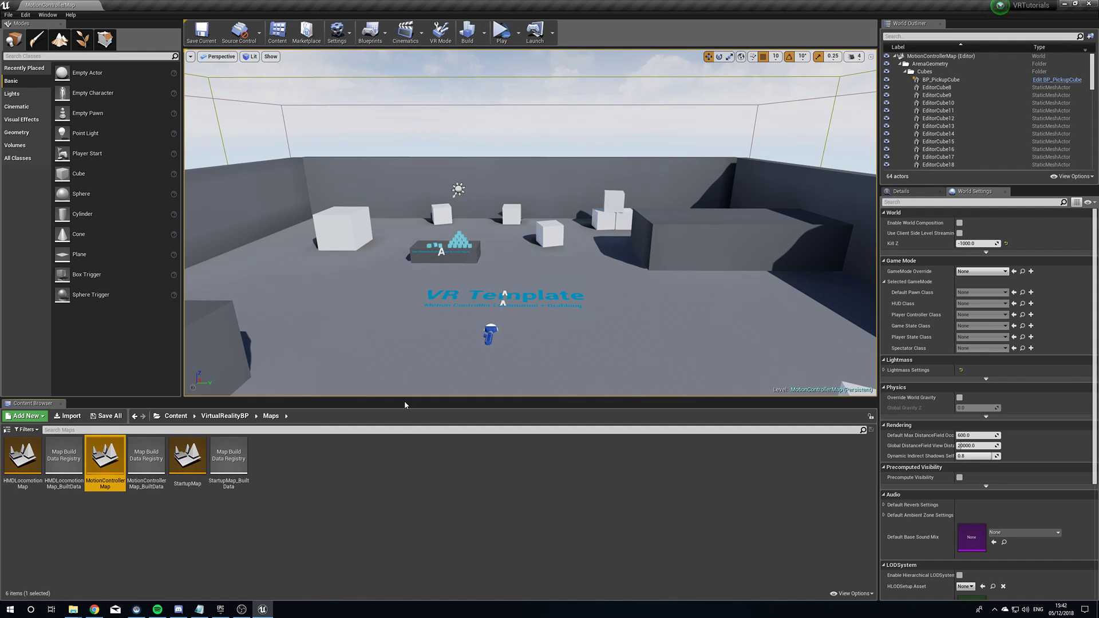
- Fly the view toward the table of blue cubes and launch VR Preview
mouse_move(603, 297)
right_mouse_down()
mouse_move(589, 338)
mouse_move(796, 347)
mouse_move(590, 312)
right_mouse_up()
key("w")
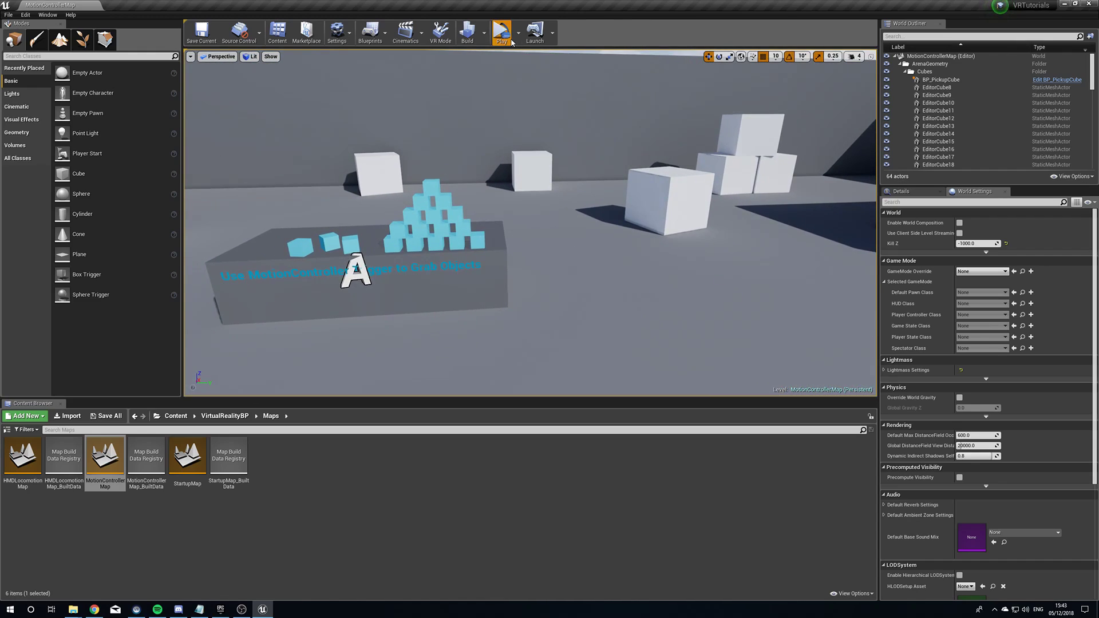
left_click(501, 31)
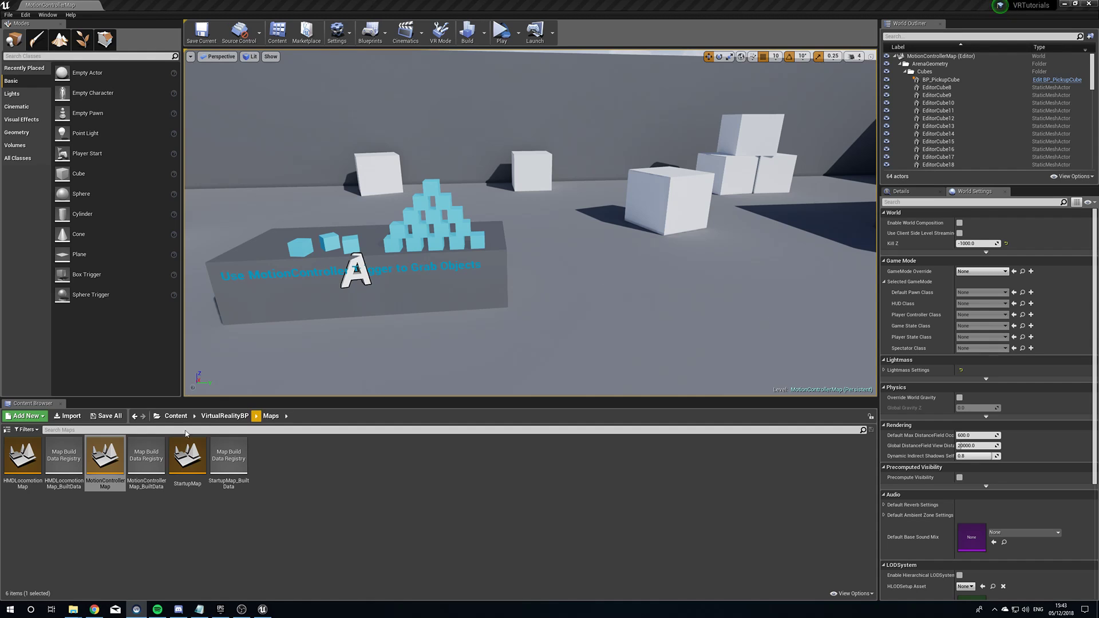
- Create a new folder named Tutorial_Content in the Content root
left_click(175, 415)
right_click(281, 468)
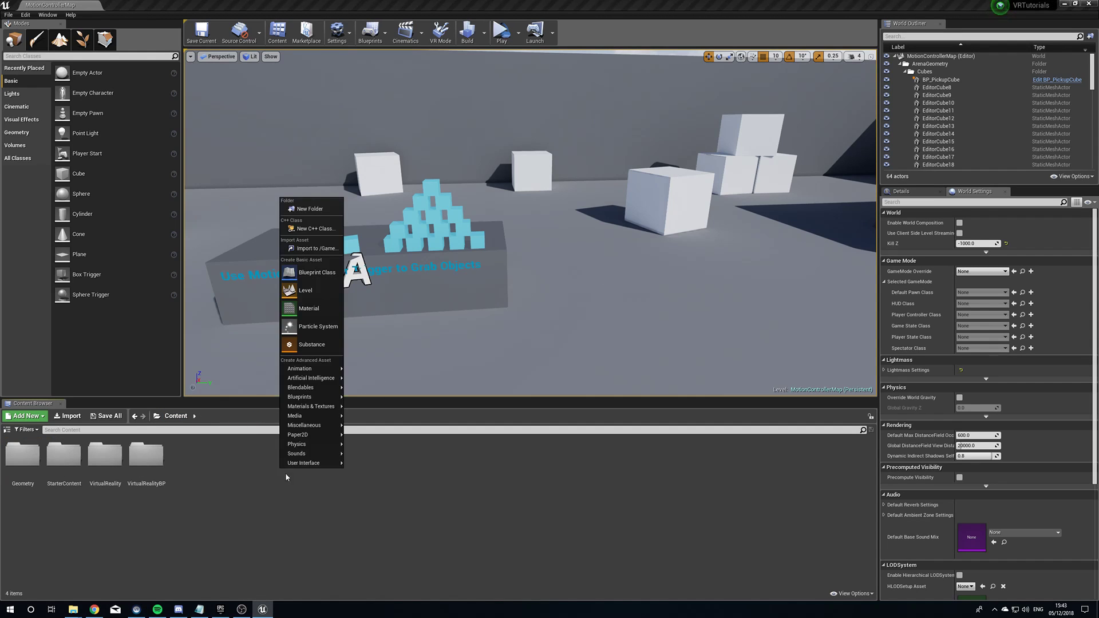
left_click(321, 207)
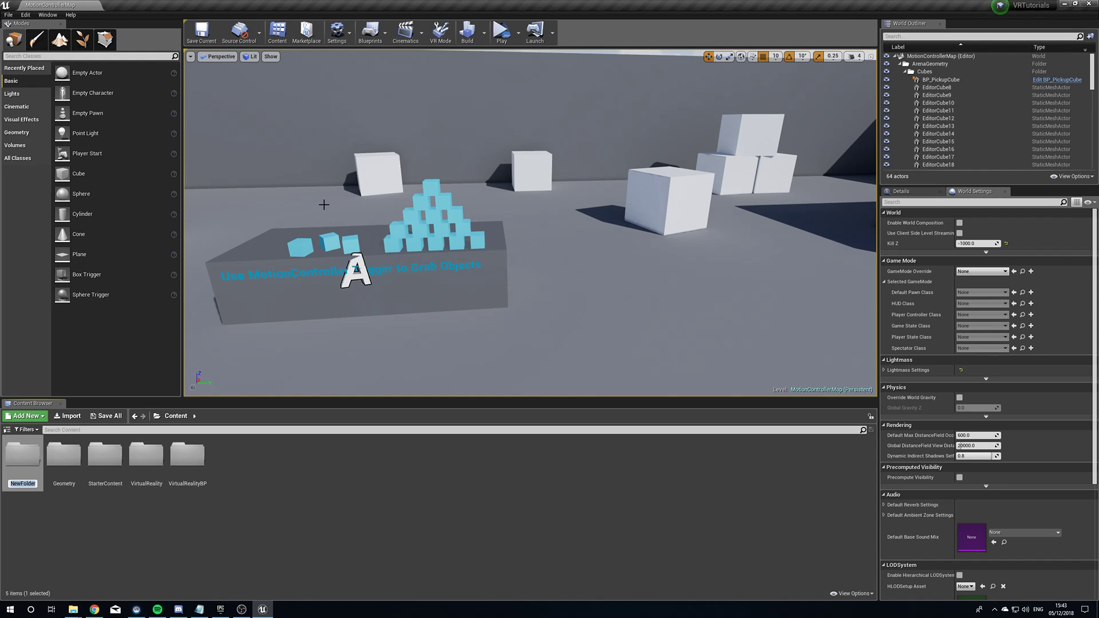
type("Tutorial_Content")
key("Return")
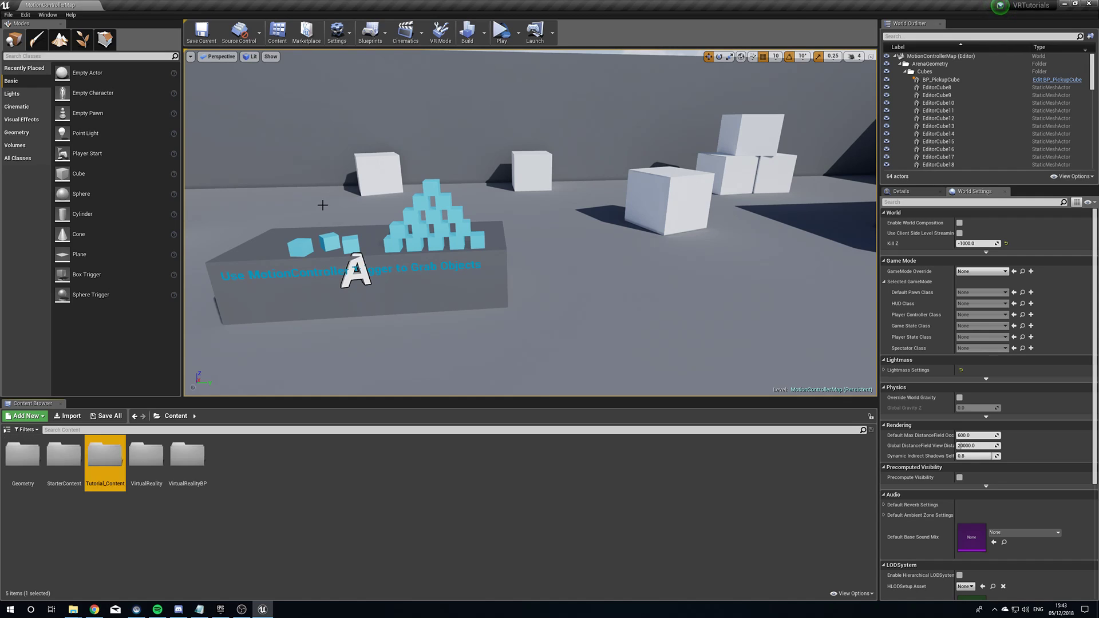
- Inside Tutorial_Content, create a Widget Blueprint named VR_Widget and centre its design canvas
double_click(105, 455)
right_click(109, 468)
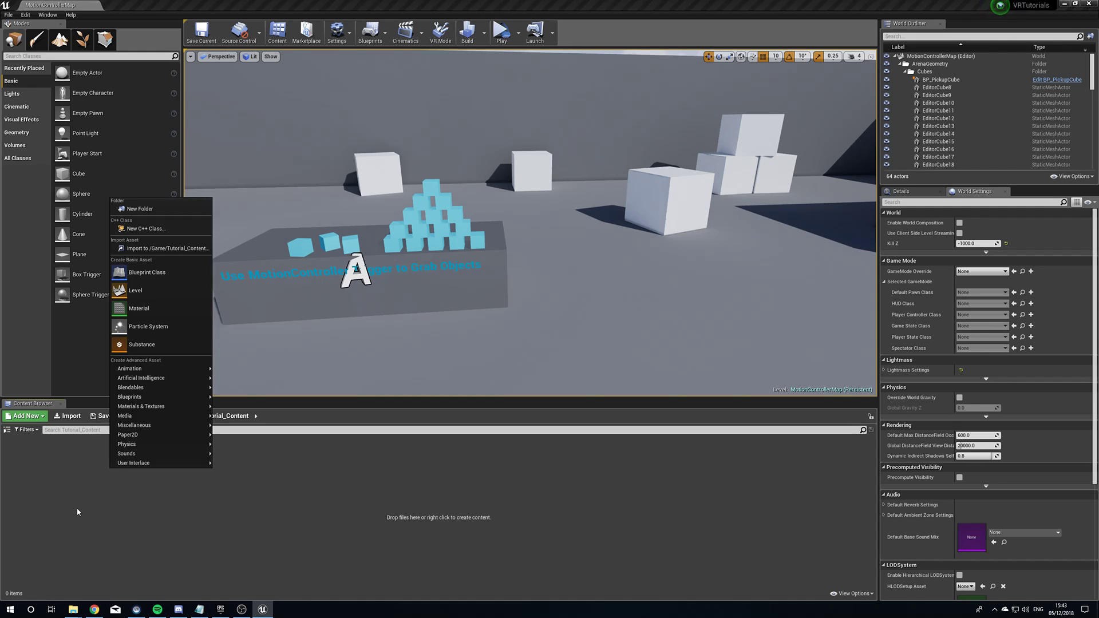
mouse_move(167, 467)
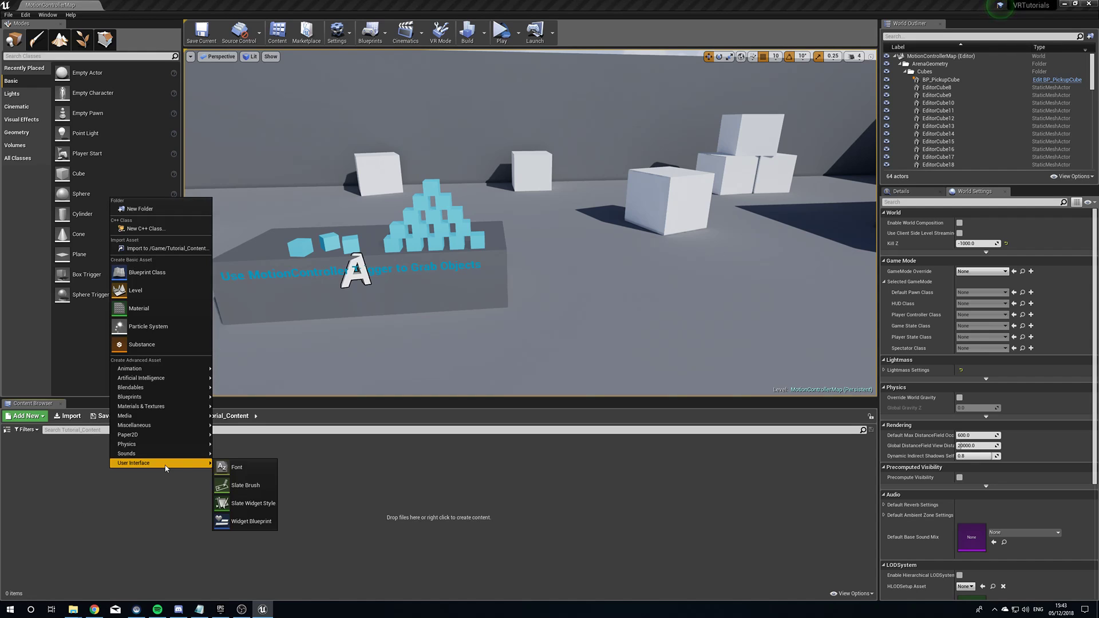
left_click(269, 520)
type("VR_")
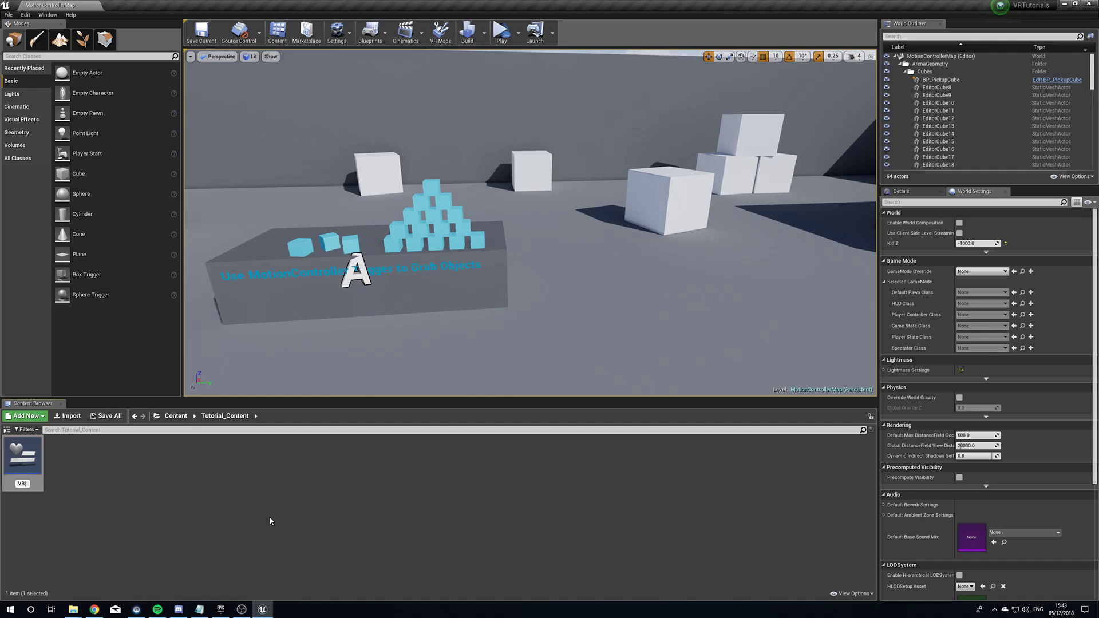
type("Widget")
key("Return")
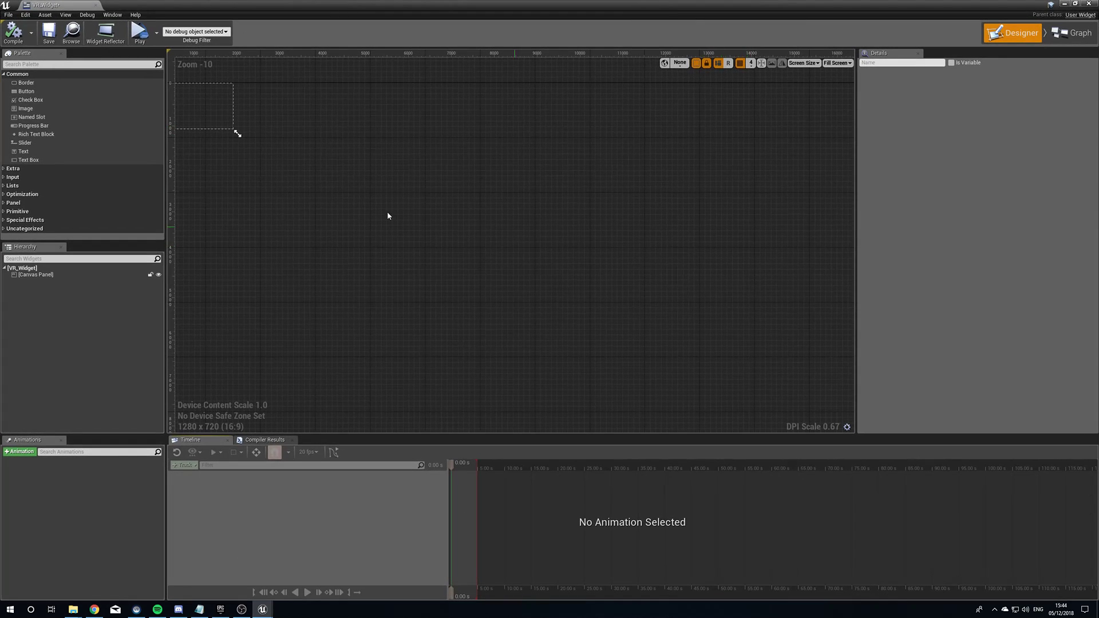
right_click_drag(345, 225, 744, 346)
scroll(598, 245, "up", 9)
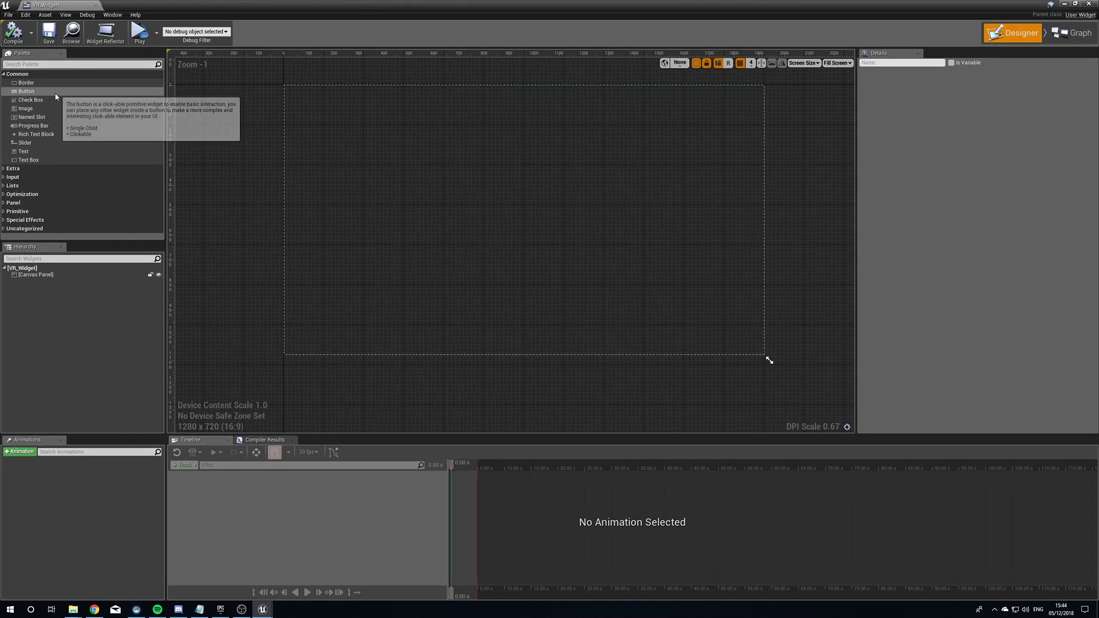
- Add a Button mid-canvas, resize it, and drop a Text label into it
left_click_drag(41, 92, 596, 207)
left_click_drag(535, 184, 535, 180)
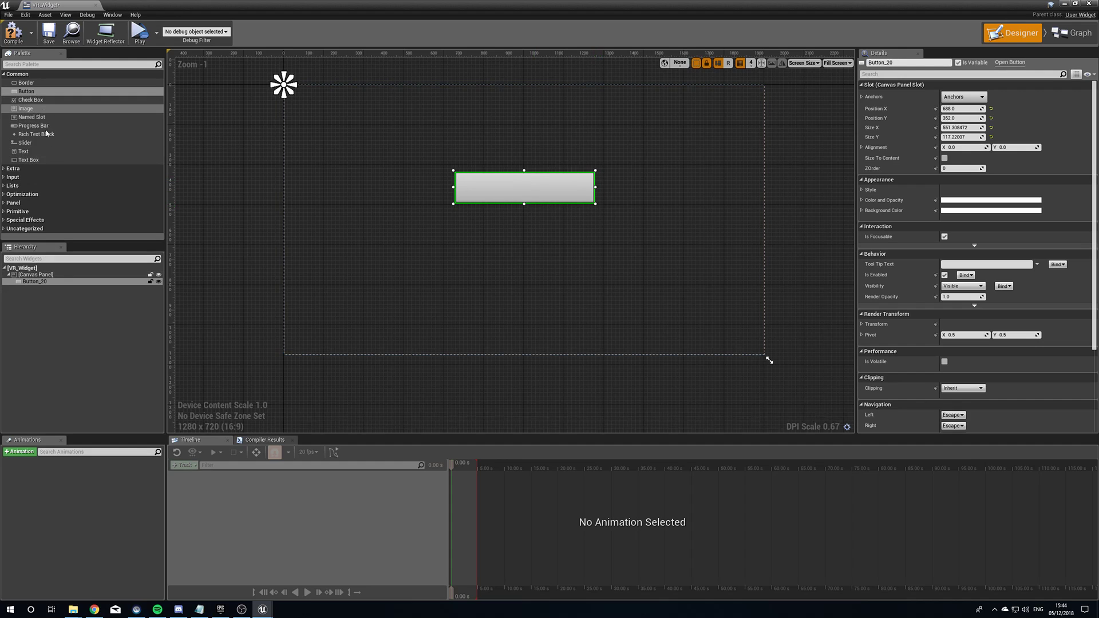
left_click_drag(43, 158, 34, 282)
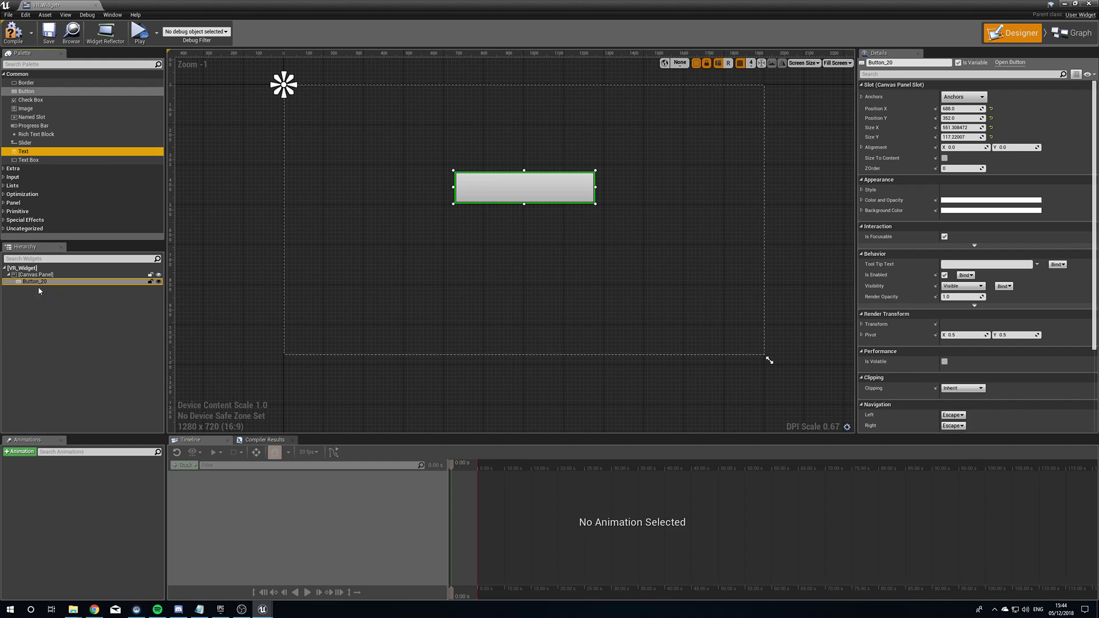
- Change the button's label text to 'Reset Level' and switch to the Event Graph
left_click(528, 188)
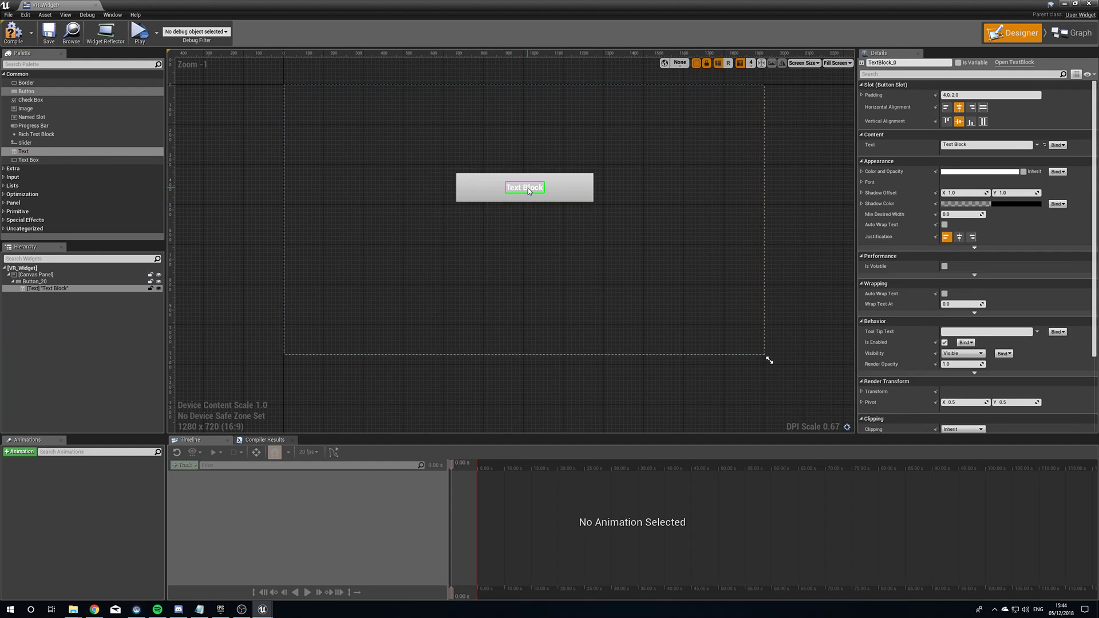
left_click_drag(969, 145, 934, 149)
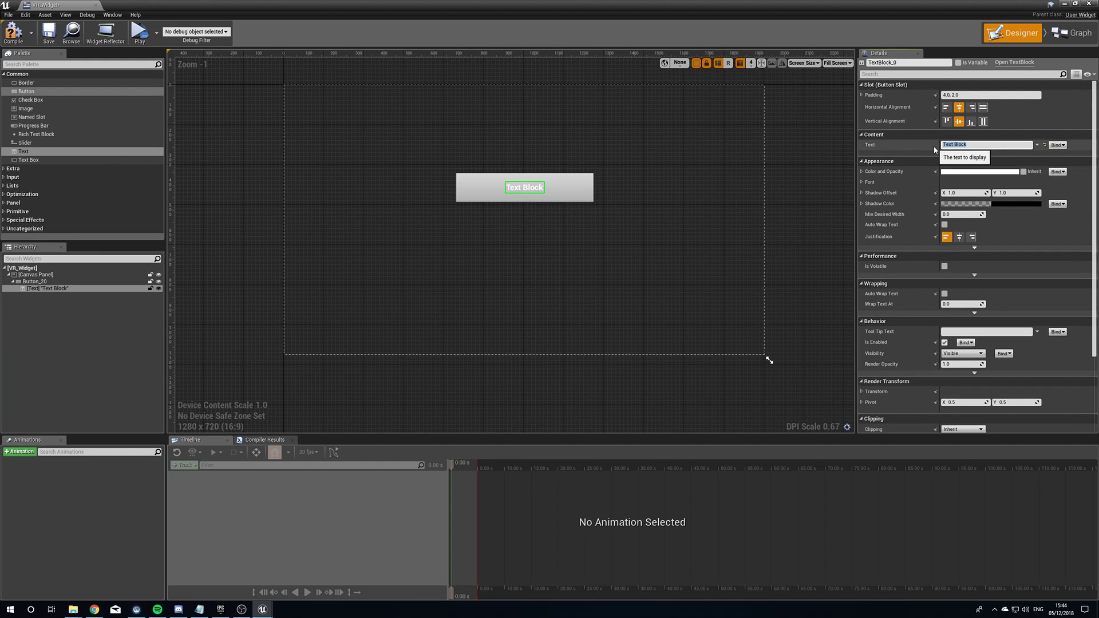
type("Reset_Level")
key("Return")
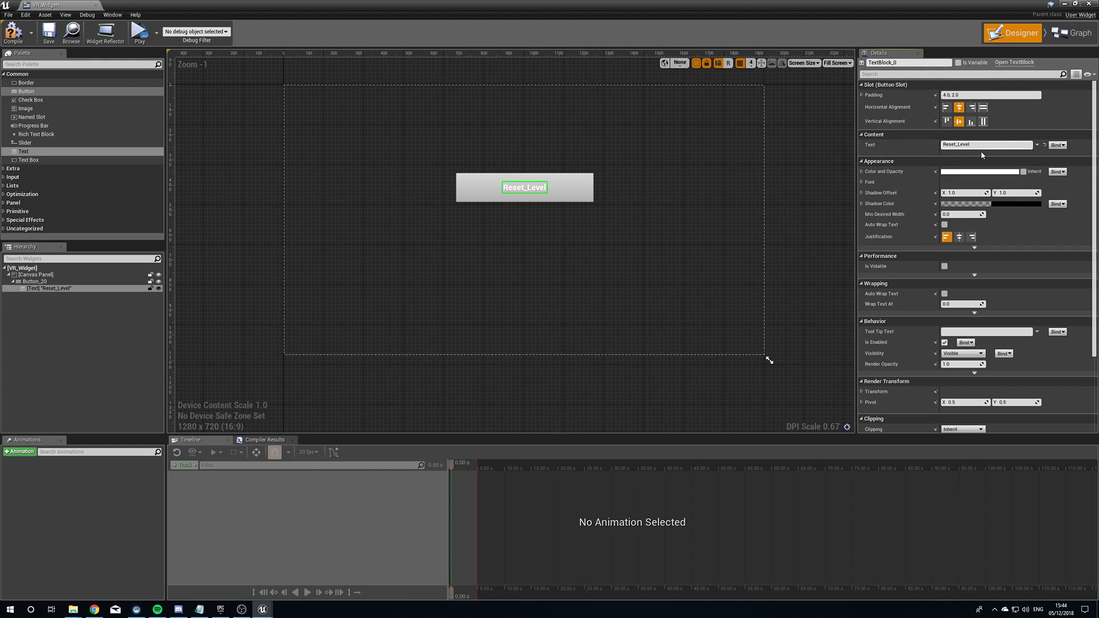
key("Return")
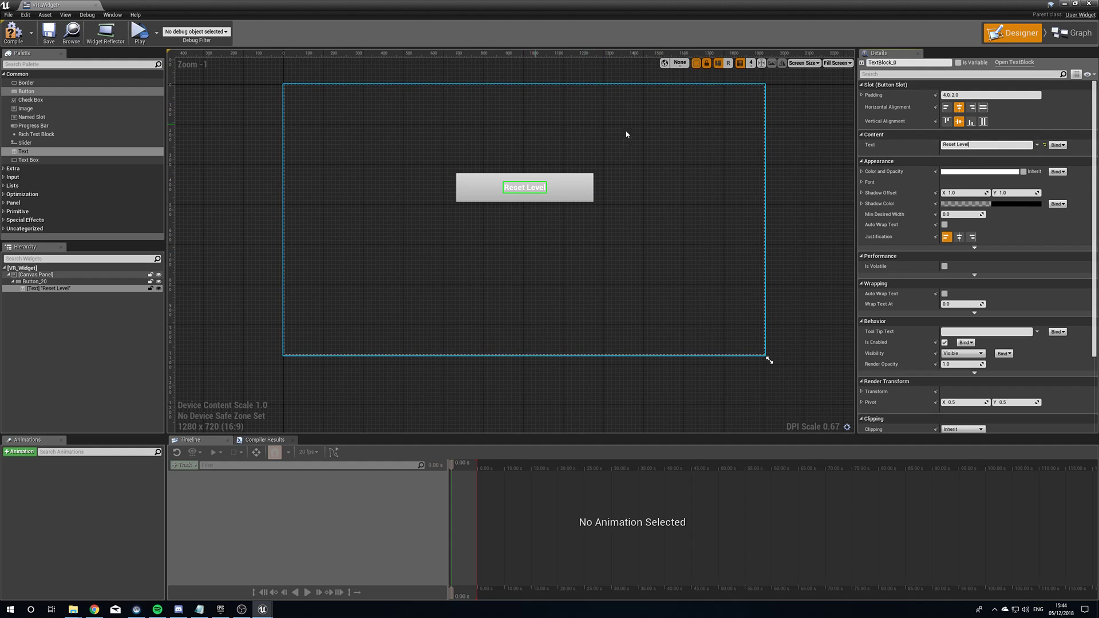
left_click(1068, 33)
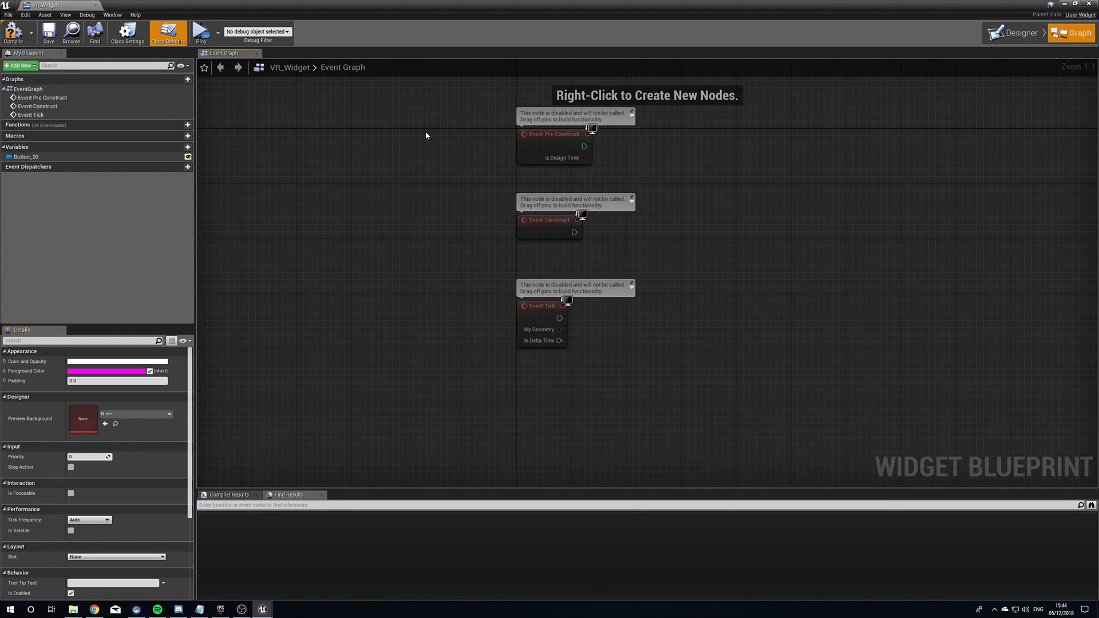
- Replace the default events with Button_20's On Clicked event wired to an Open Level node
left_click_drag(427, 135, 665, 336)
key("Delete")
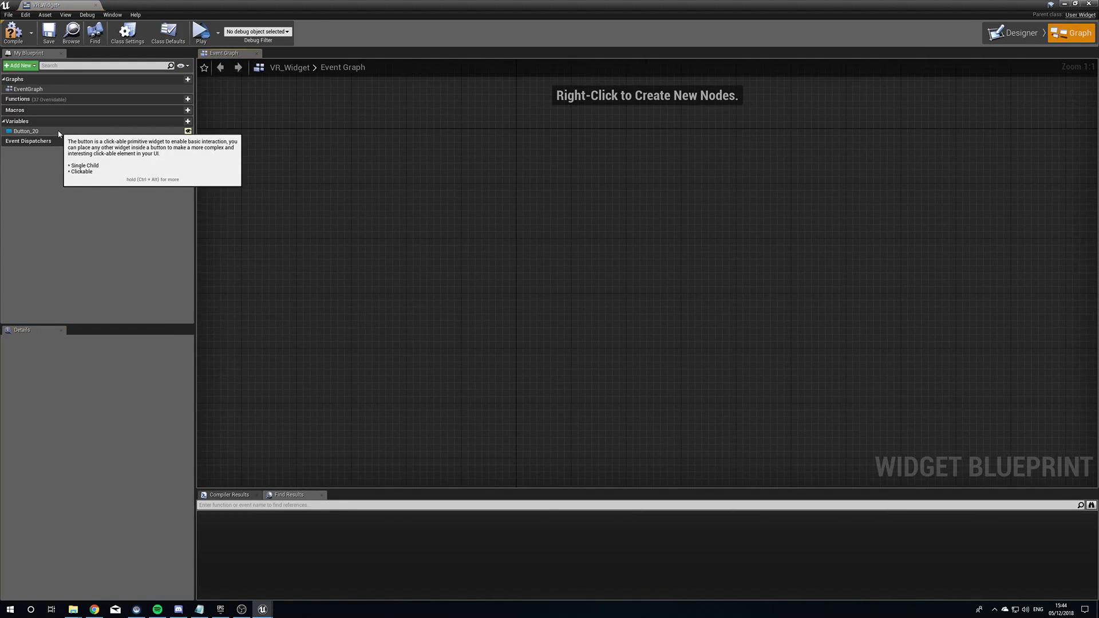
left_click(34, 131)
left_click(99, 498)
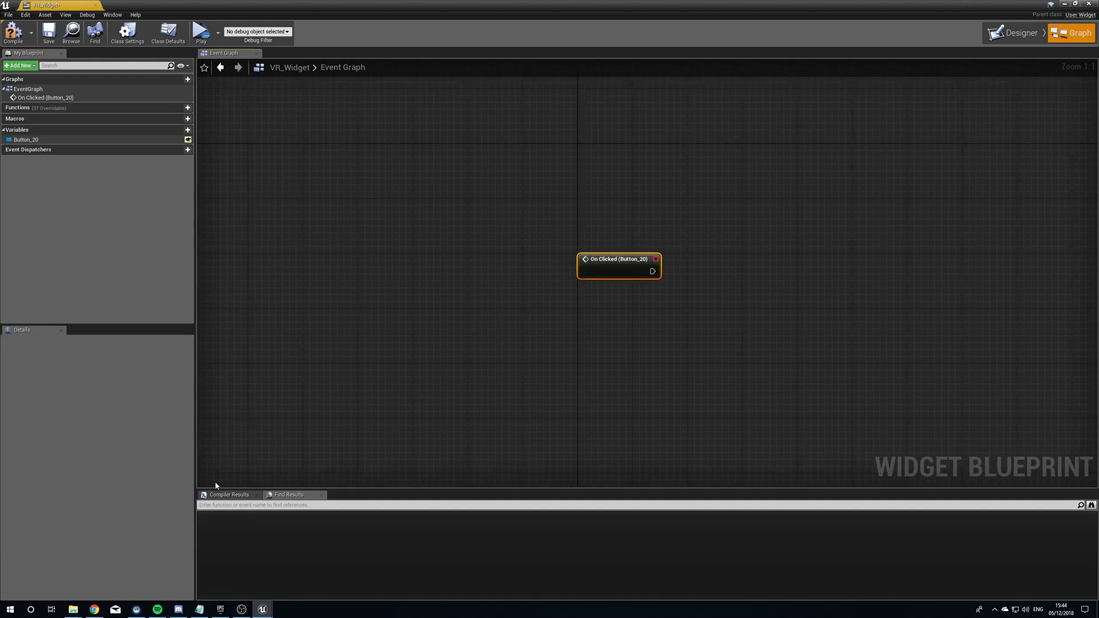
left_click_drag(680, 279, 771, 272)
type("open le")
key("Return")
left_click_drag(795, 5, 558, 217)
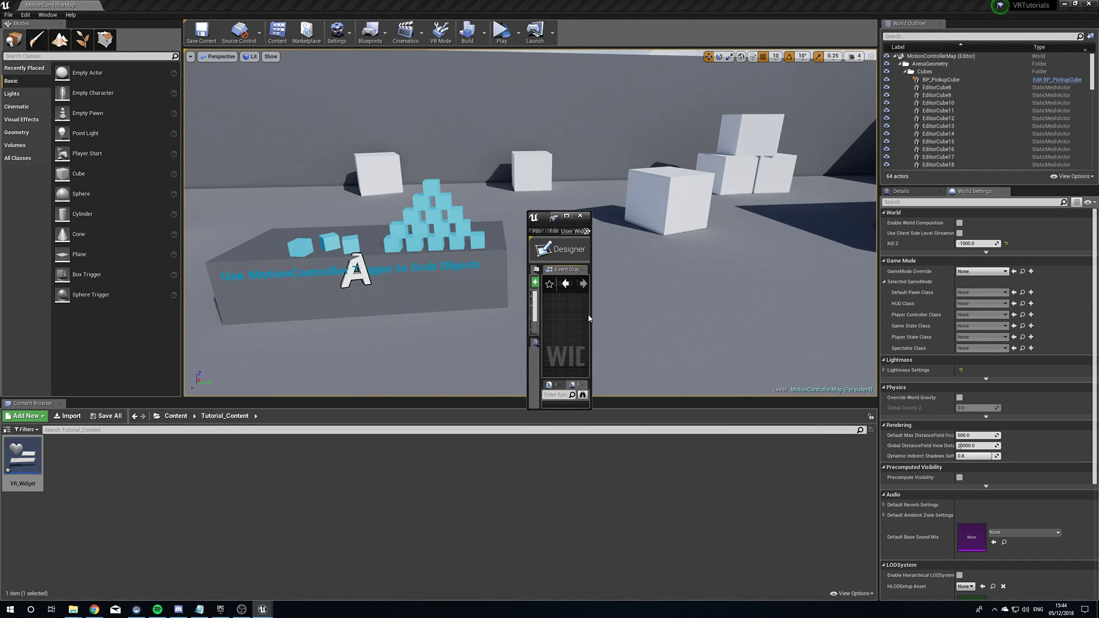
- Browse to Content > VirtualRealityBP > Maps to check the level names
left_click(176, 415)
double_click(181, 478)
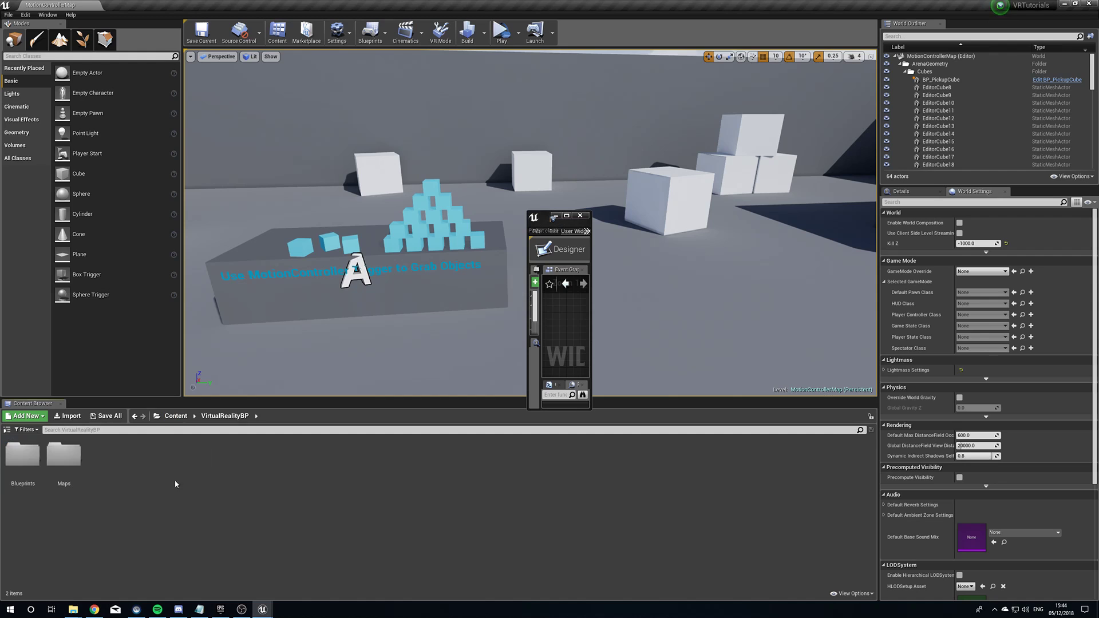
double_click(64, 465)
right_click_drag(594, 302, 559, 300)
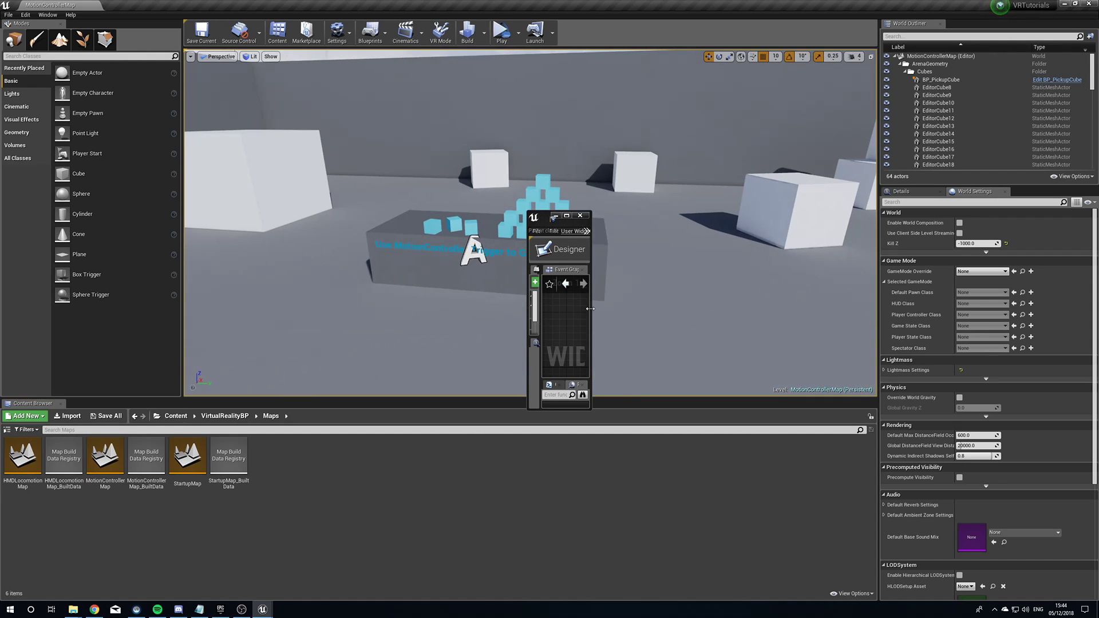
- Set the Open Level node's Level Name to StartupMap, compile VR_Widget, and close its editor
left_click_drag(590, 312, 863, 312)
left_click_drag(710, 212, 576, 87)
right_click_drag(665, 313, 480, 202)
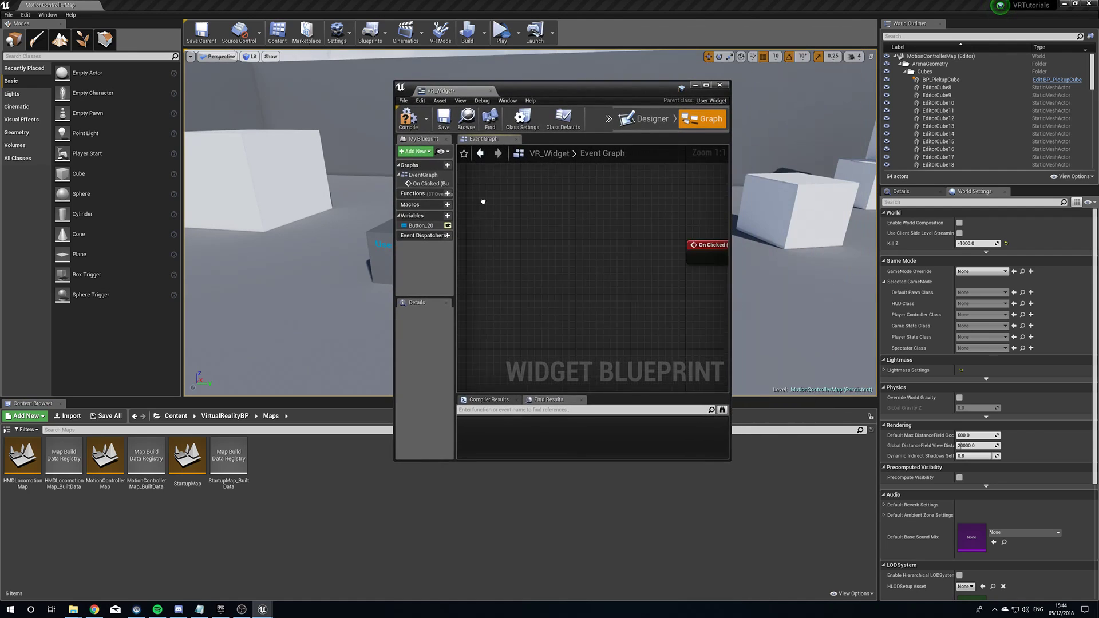
right_click_drag(720, 259, 458, 261)
left_click(607, 264)
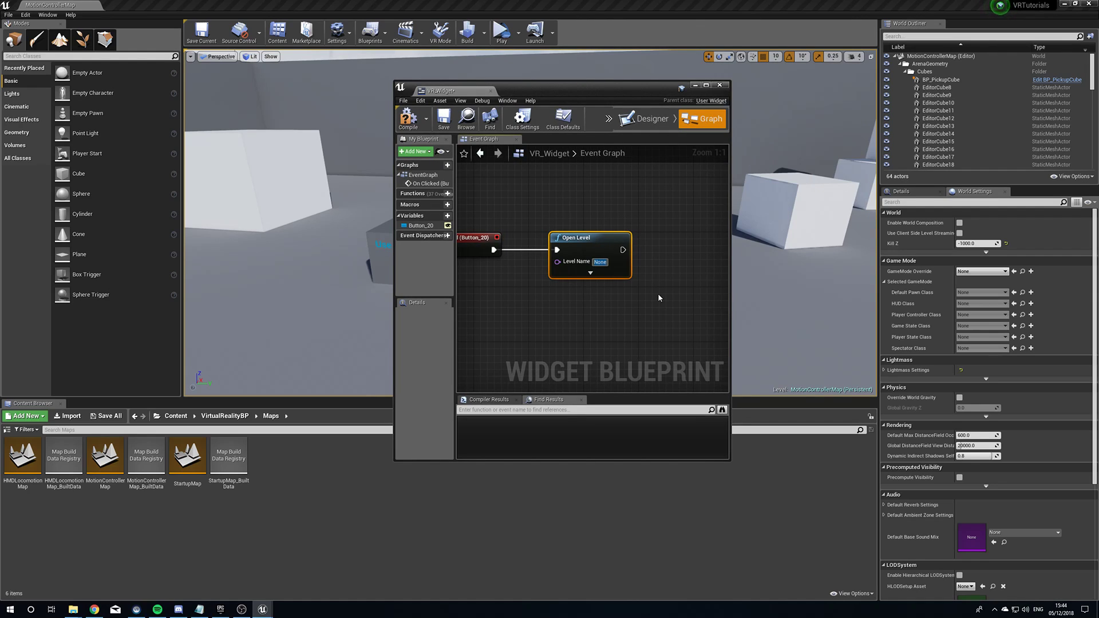
type("StartupMap")
key("Return")
left_click(409, 131)
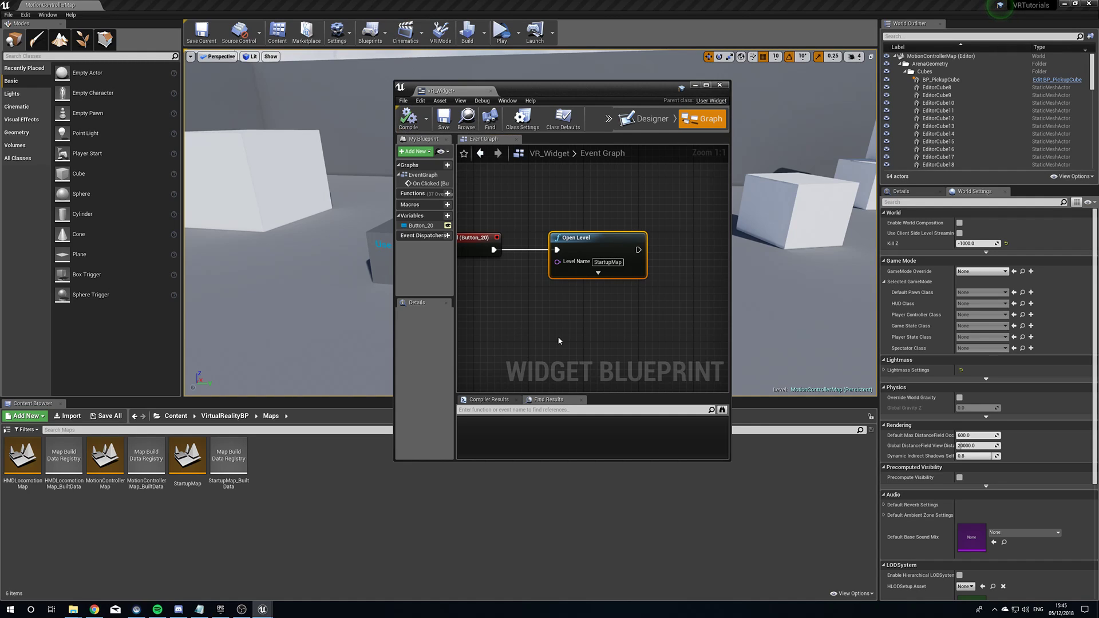
left_click(720, 86)
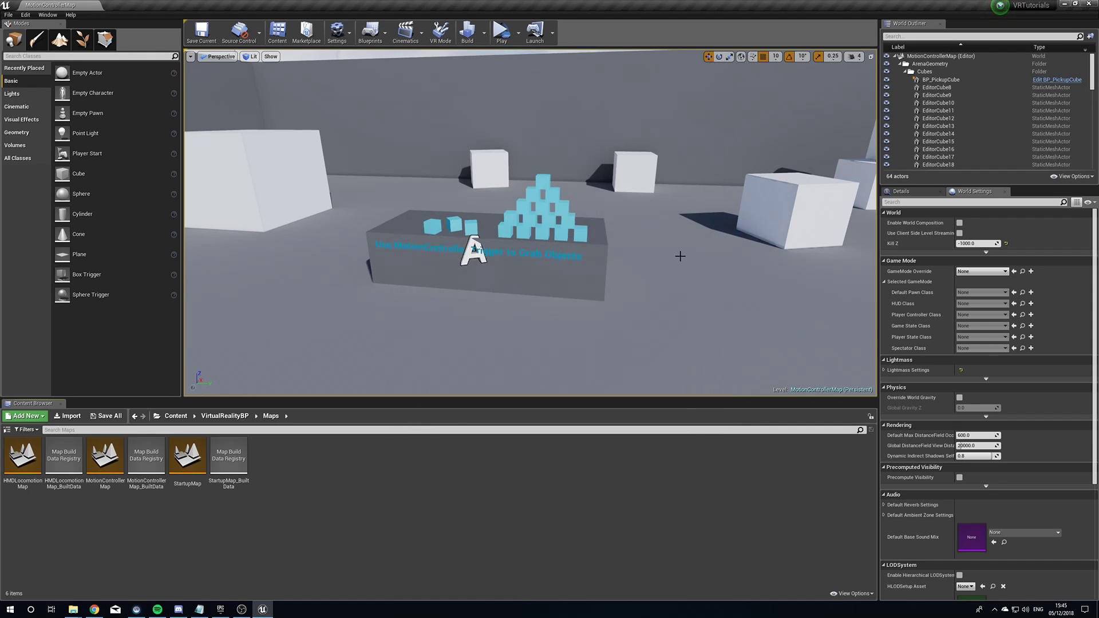
- Navigate the Content Browser from Maps up through VirtualRealityBP to the Content root
left_click(207, 418)
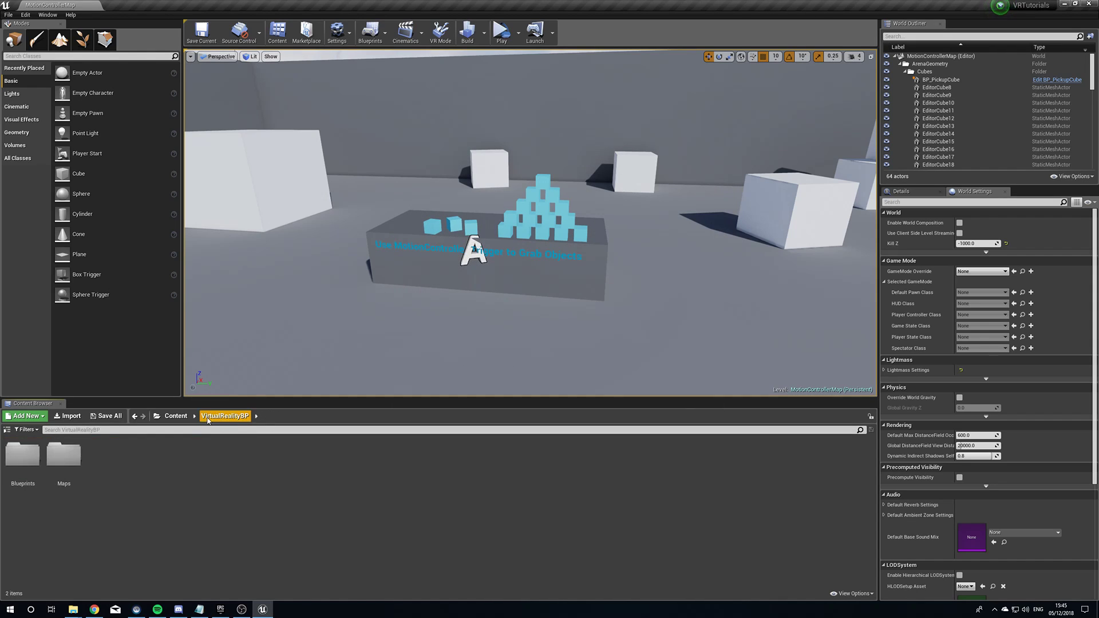
right_click_drag(422, 335, 435, 360)
right_click_drag(652, 343, 552, 292)
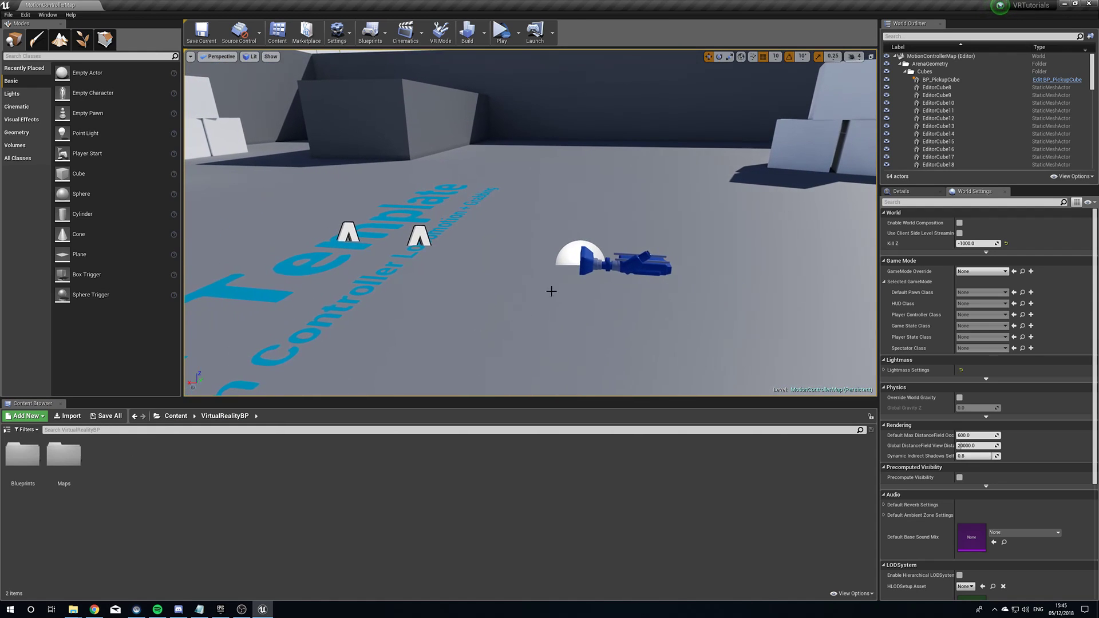
left_click(173, 416)
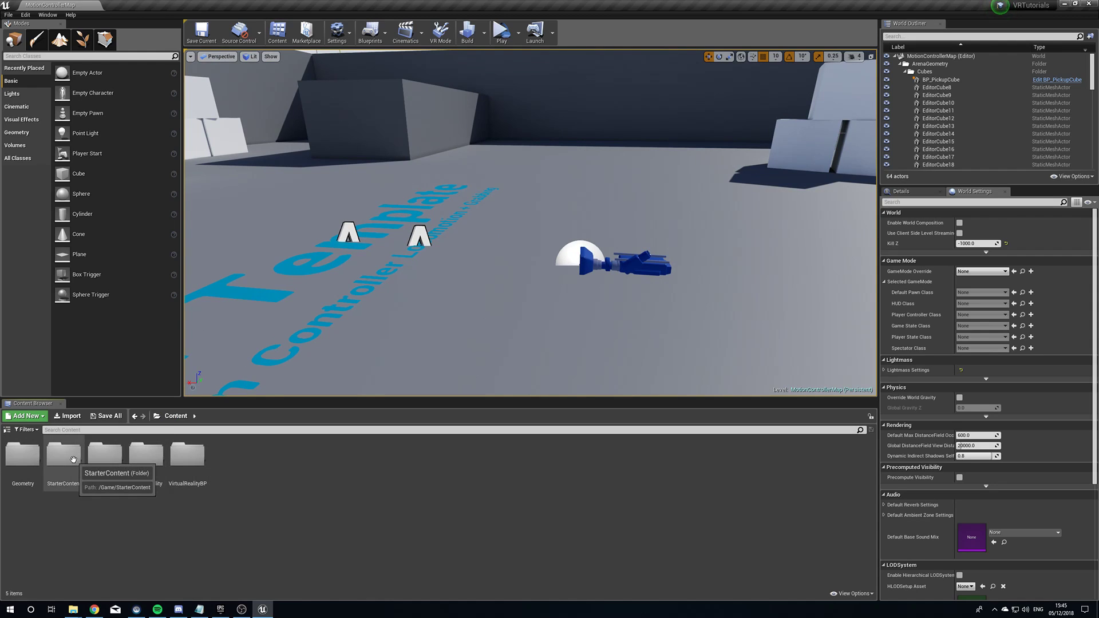
- In Tutorial_Content, create an Actor Blueprint Class named VR_World_BP
double_click(107, 458)
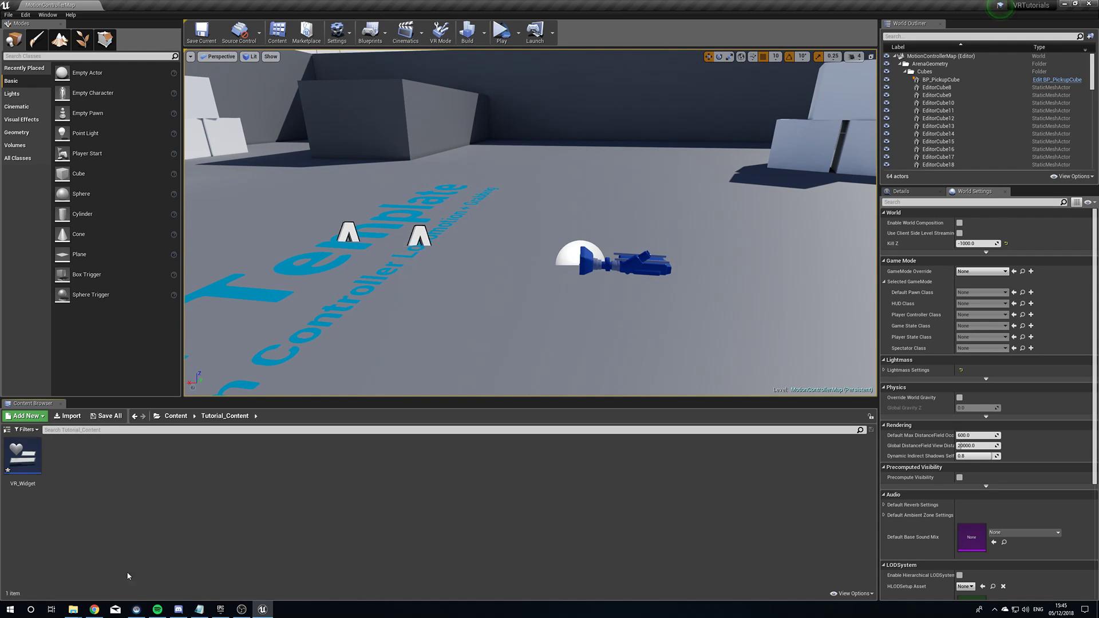
right_click(87, 476)
left_click(137, 281)
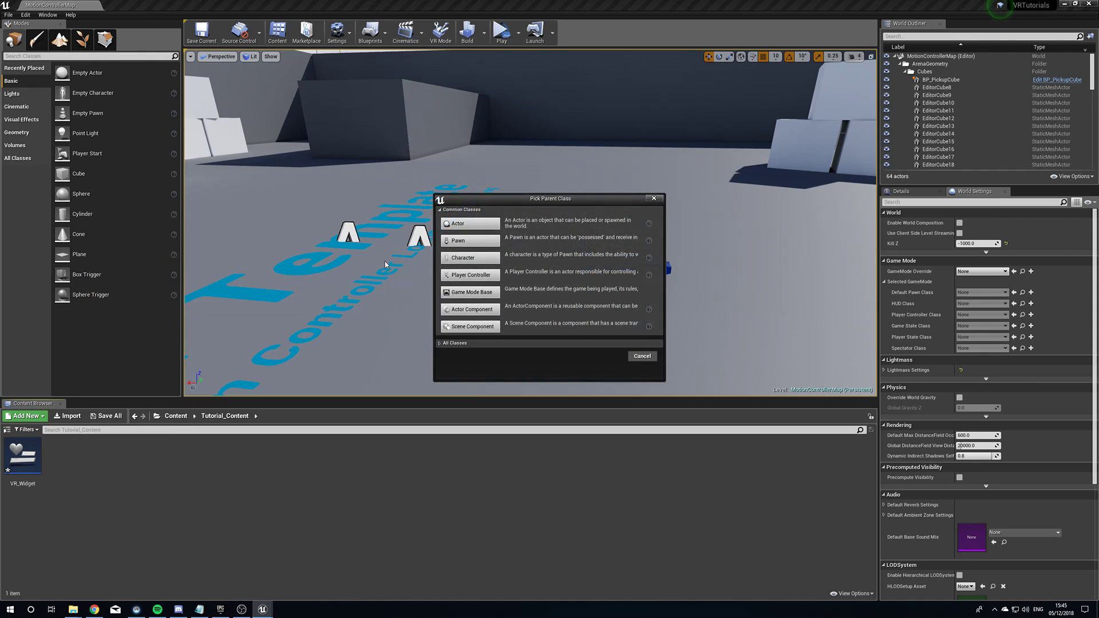
left_click(470, 223)
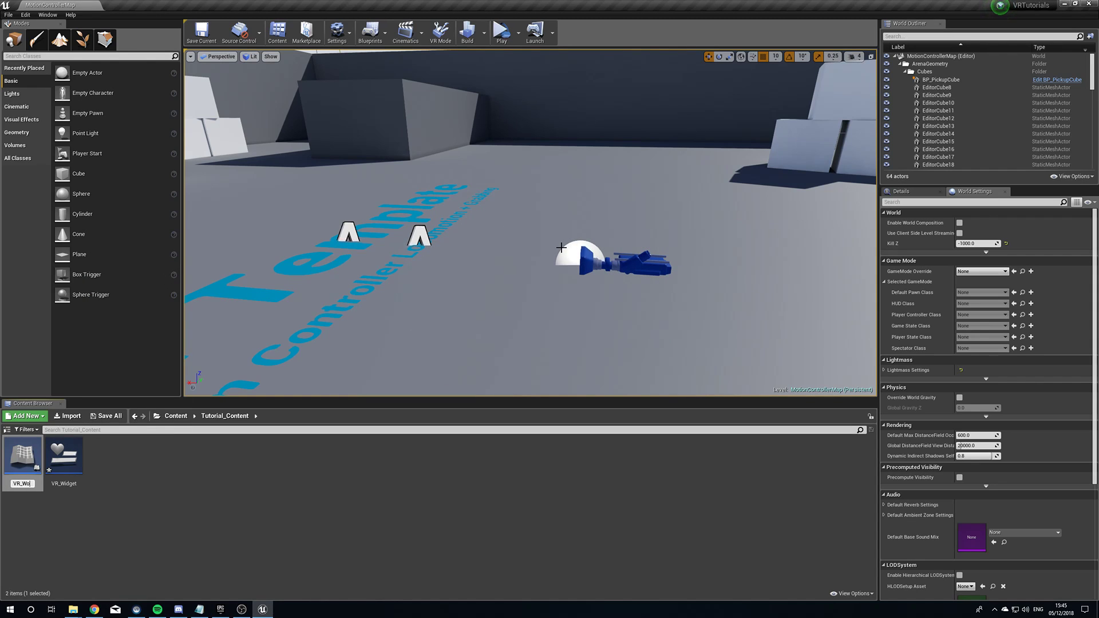
type("VR_World_BP")
key("Return")
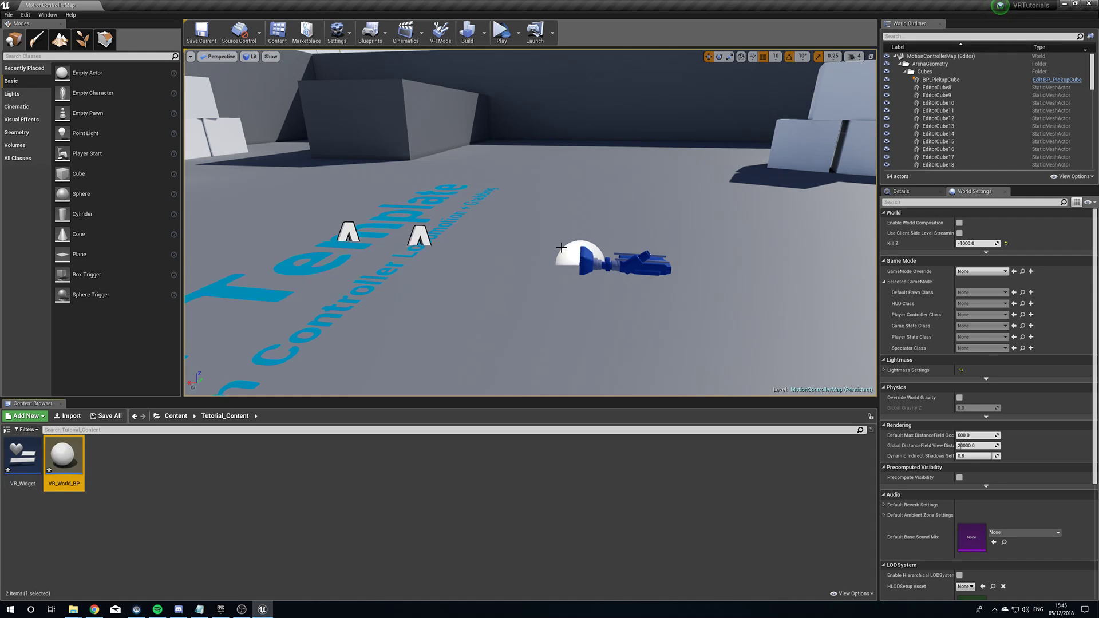
- Open VR_World_BP maximized and add a Widget component using the VR_Widget class
double_click(63, 458)
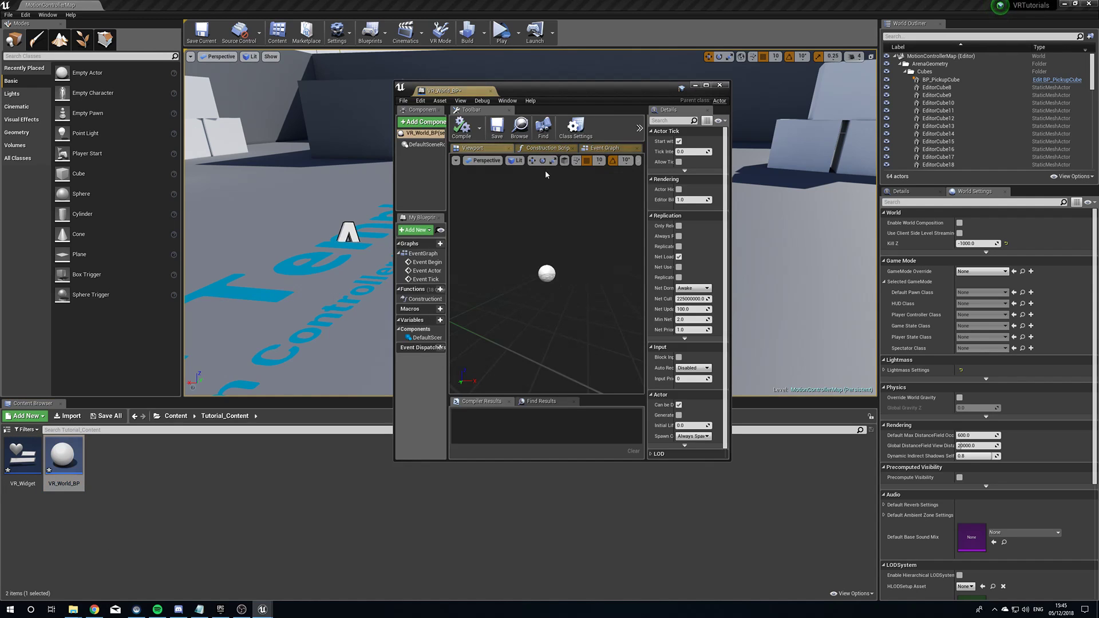
double_click(548, 86)
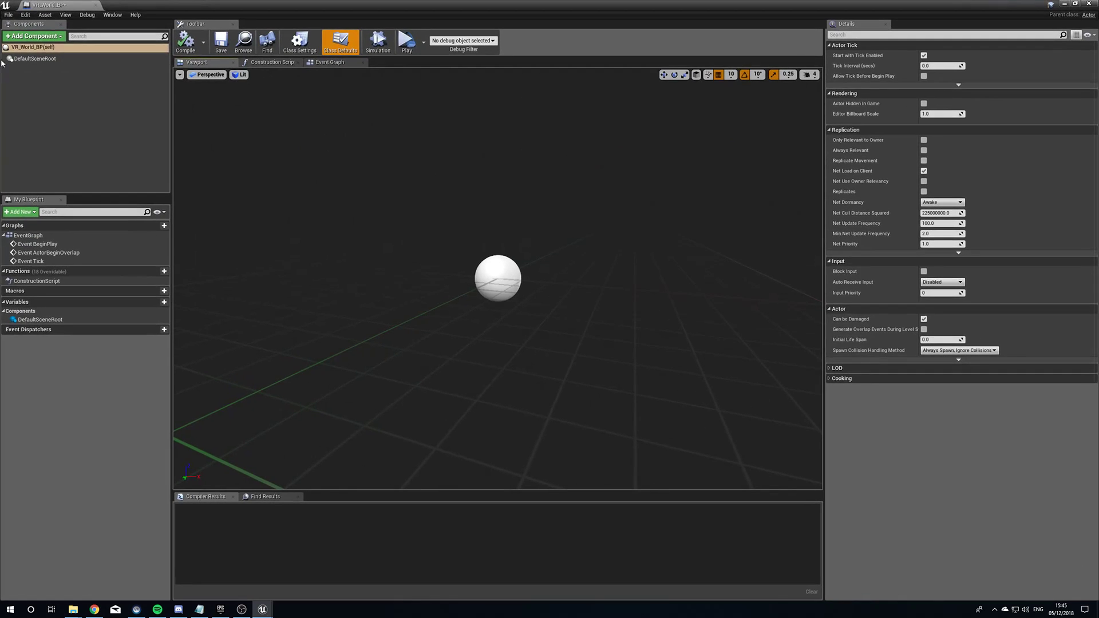
left_click(34, 36)
type("widge")
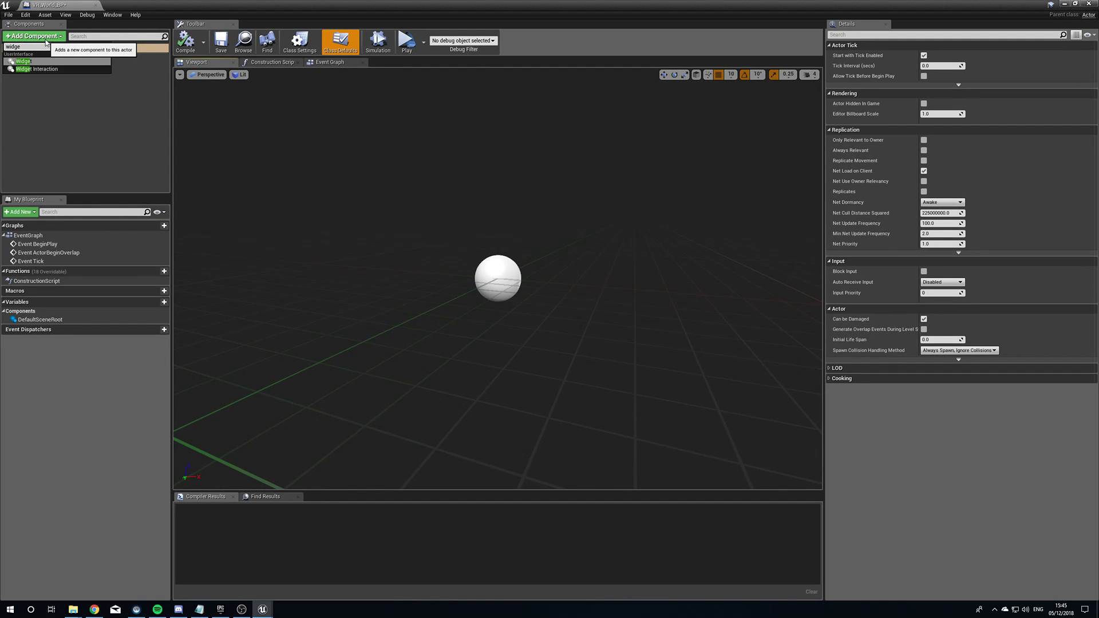
key("Return")
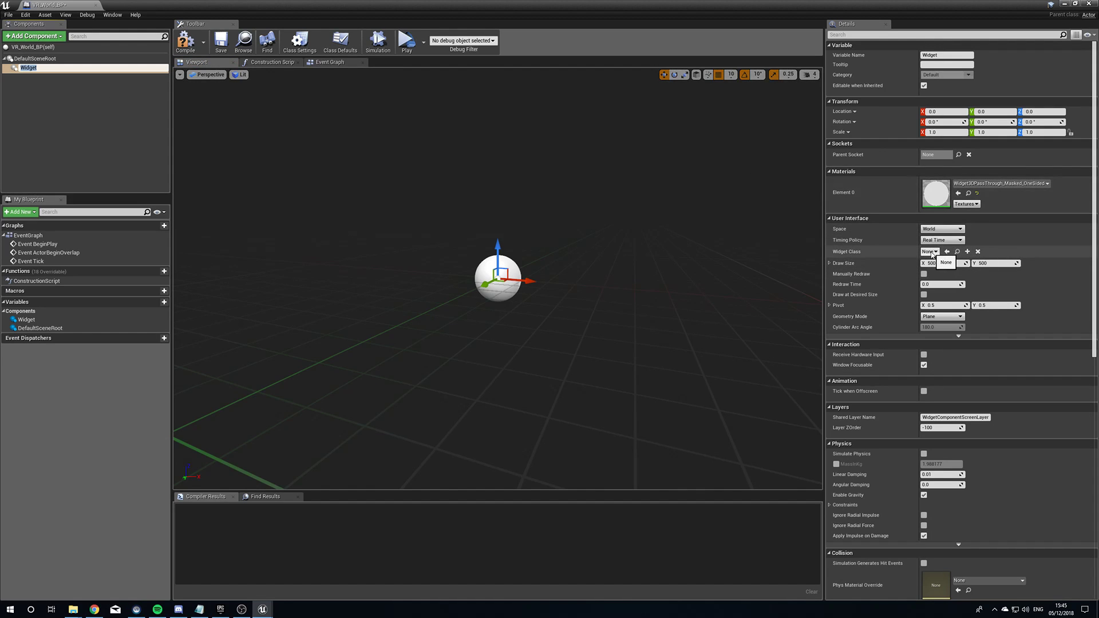
left_click(931, 254)
left_click(953, 279)
- Set the widget's Draw Size to 1920×1080, compile VR_World_BP, and close the editor
mouse_move(699, 300)
right_mouse_down()
mouse_move(729, 284)
mouse_move(687, 281)
mouse_move(714, 274)
mouse_move(681, 261)
mouse_move(764, 255)
right_mouse_up()
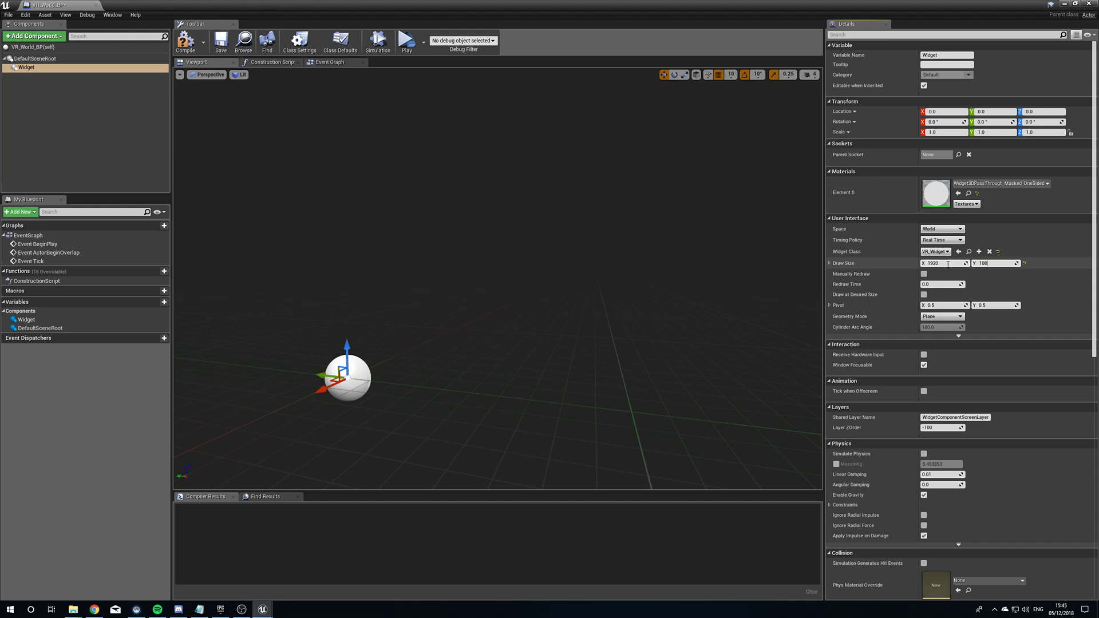
type("0")
key("Return")
right_click_drag(726, 206, 613, 223)
left_click(187, 44)
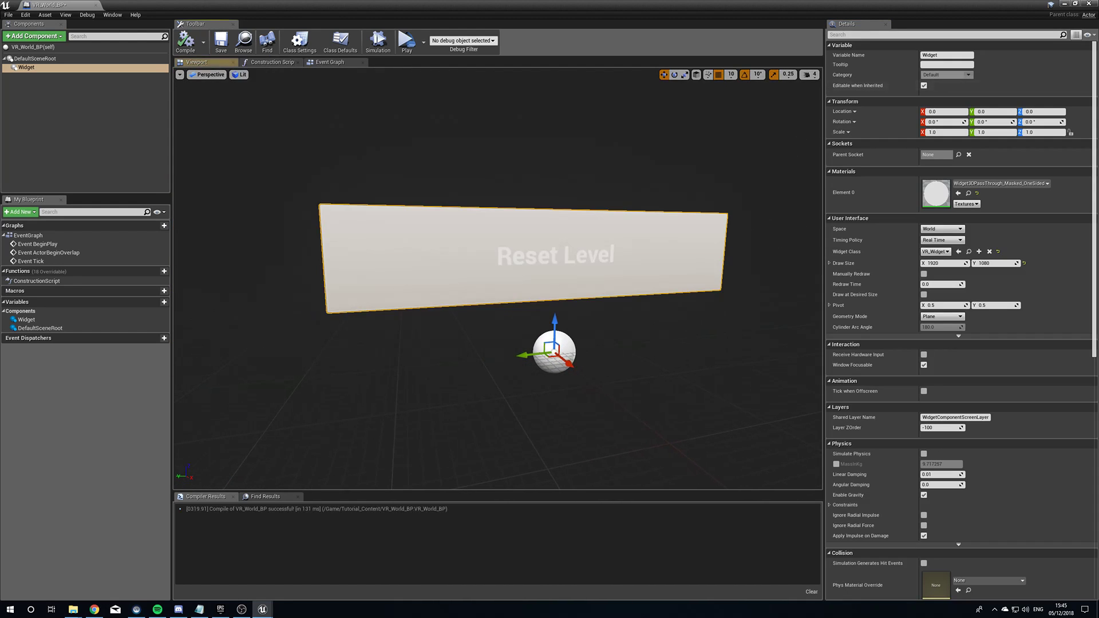
left_click(1089, 4)
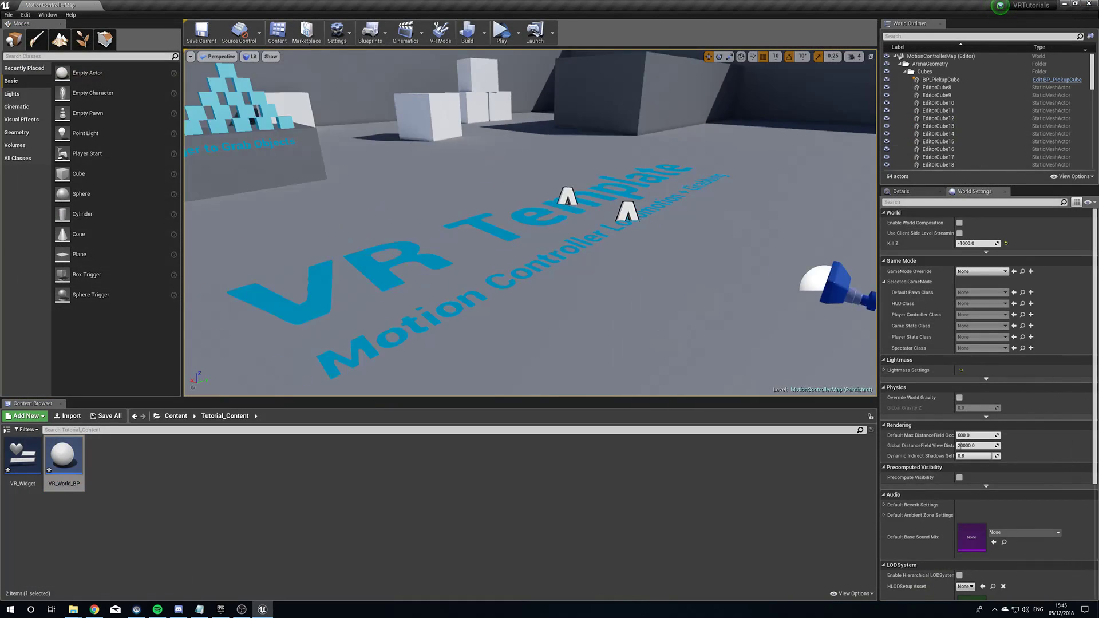
- Place VR_World_BP in the level and turn it 180° to face the viewer
left_click_drag(77, 458, 620, 252)
mouse_move(630, 302)
left_mouse_down()
mouse_move(678, 292)
mouse_move(640, 302)
left_mouse_up()
right_click_drag(582, 324, 635, 315)
- Scale the Reset Level panel down small, deselect it, and preview the level in VR
key("r")
left_click_drag(513, 318, 495, 331)
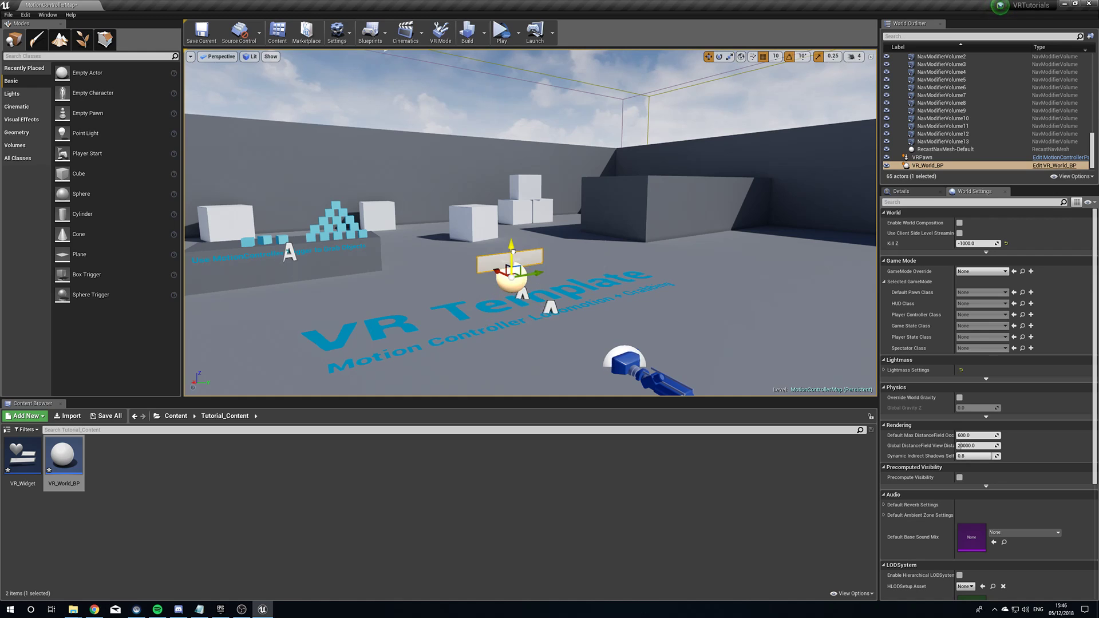
left_click(628, 296)
right_click_drag(628, 295, 653, 342)
left_click(507, 37)
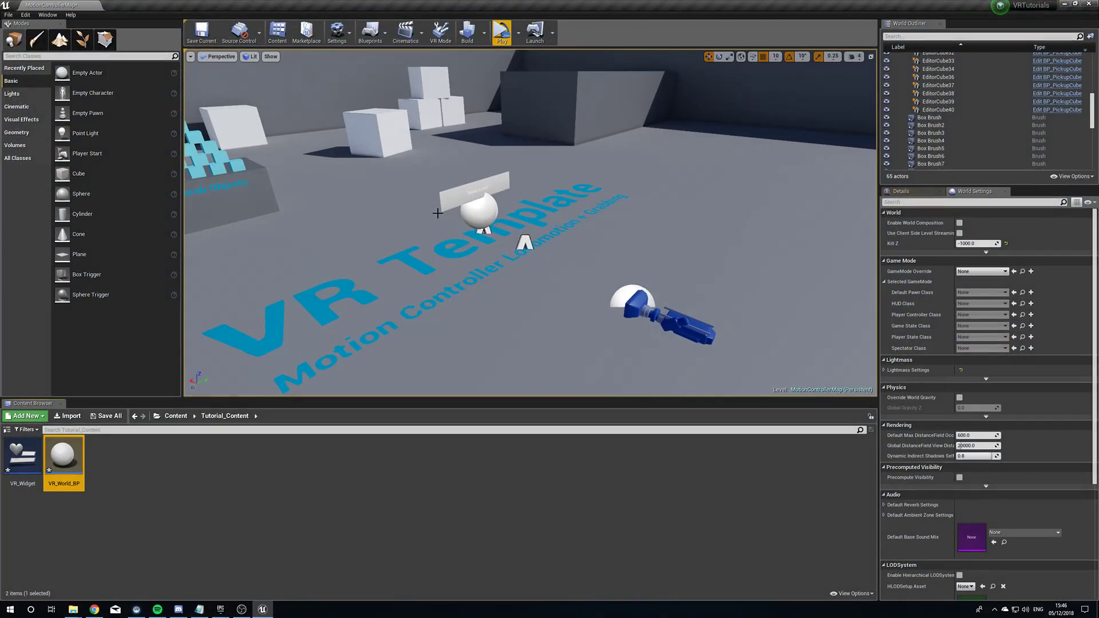
left_click(502, 38)
- Navigate Content > VirtualRealityBP > Blueprints and open BP_MotionController
left_click(179, 416)
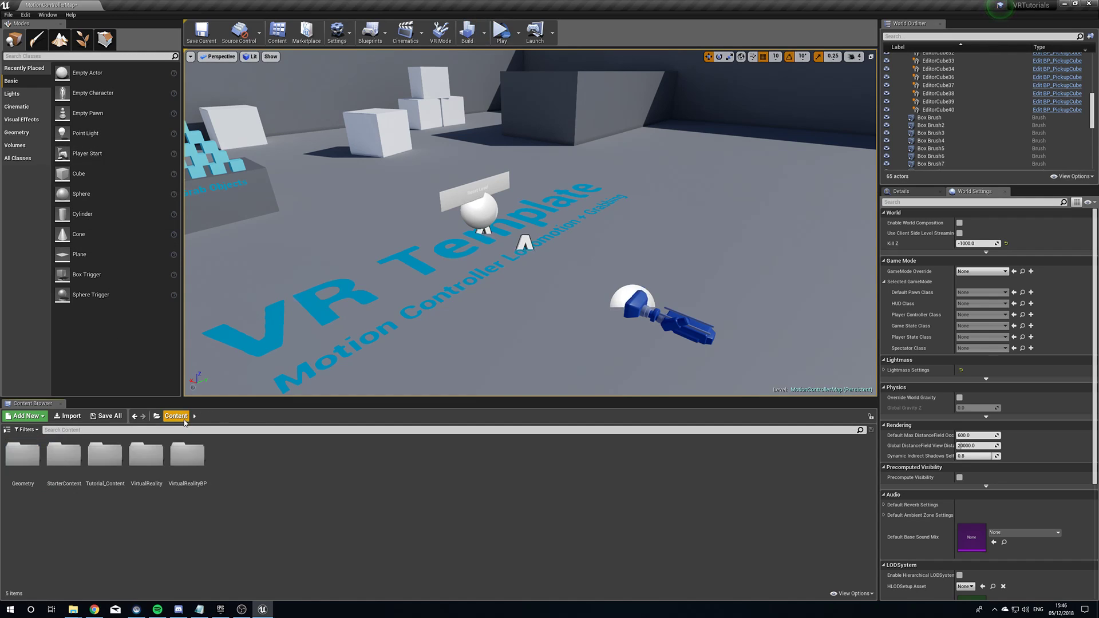
double_click(189, 461)
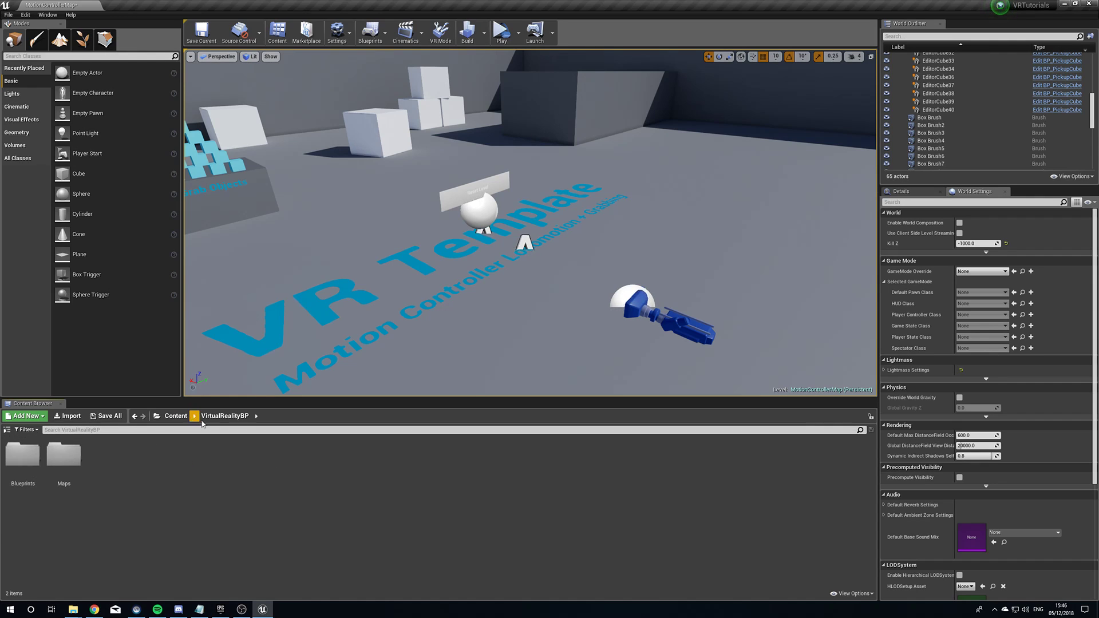
double_click(23, 455)
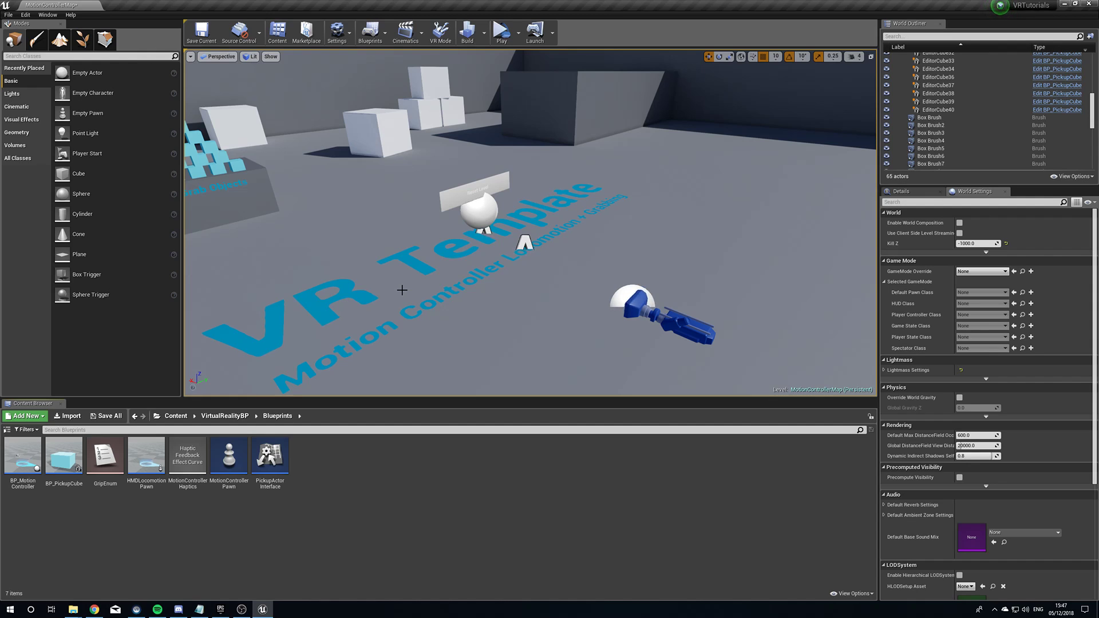
double_click(15, 488)
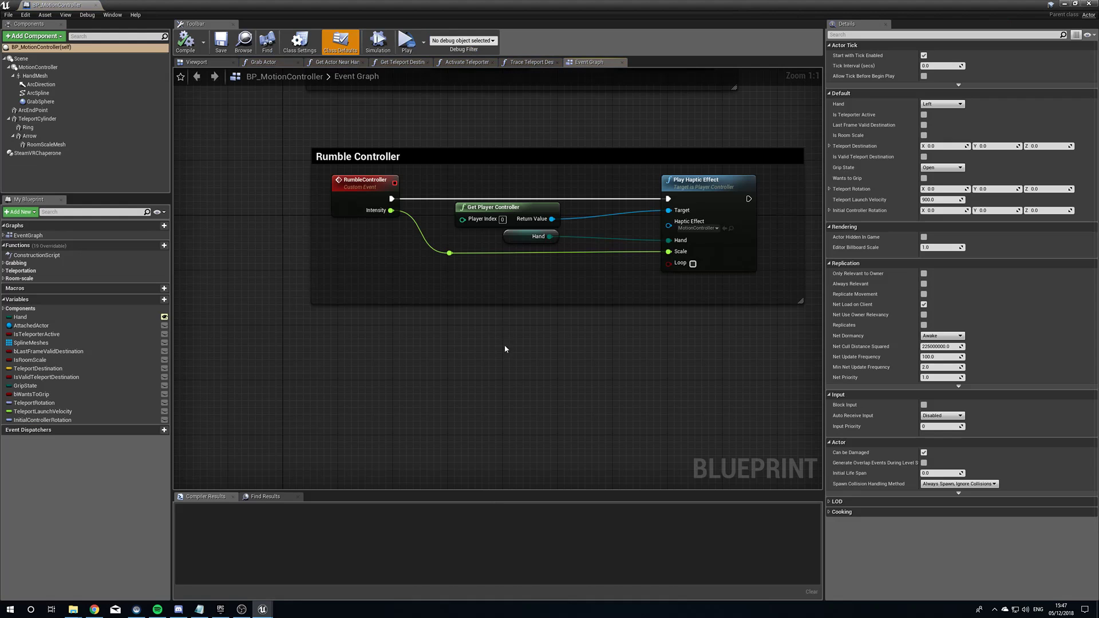
- Orbit the blueprint's 3D preview camera around the hand mesh and its arrow
left_click(200, 64)
right_click_drag(568, 287, 670, 285)
key("w")
key("d")
key("w")
key("s")
key("w")
key("a")
key("s")
key("w")
key("s")
key("d")
key("a")
- Add a Widget Interaction component named WidgetInteraction and attach it under HandMesh
left_click(57, 38)
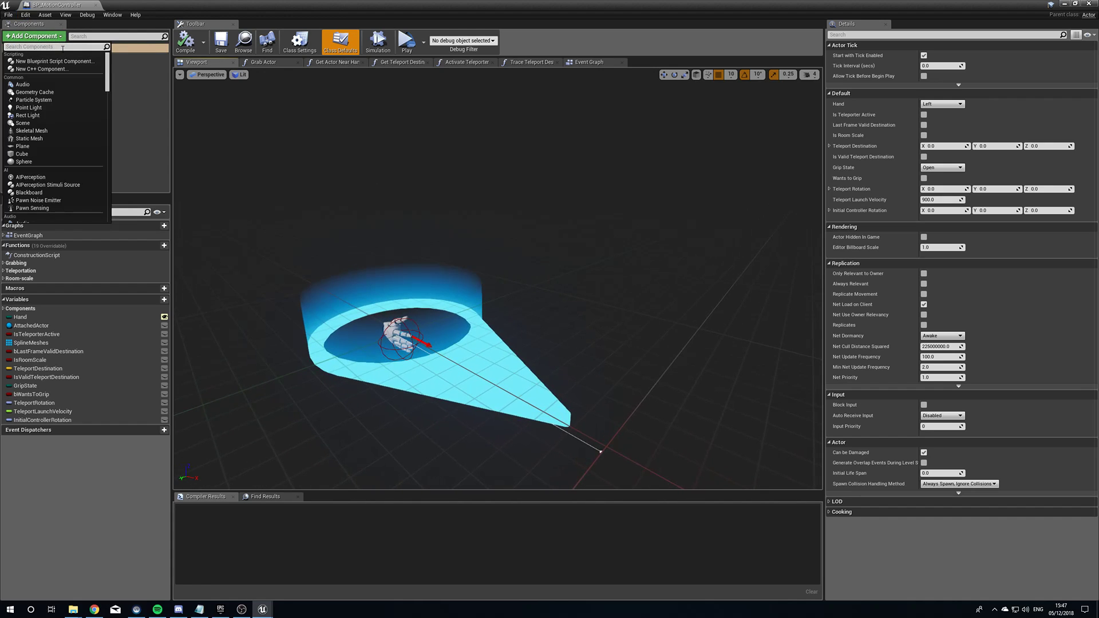
type("wqi")
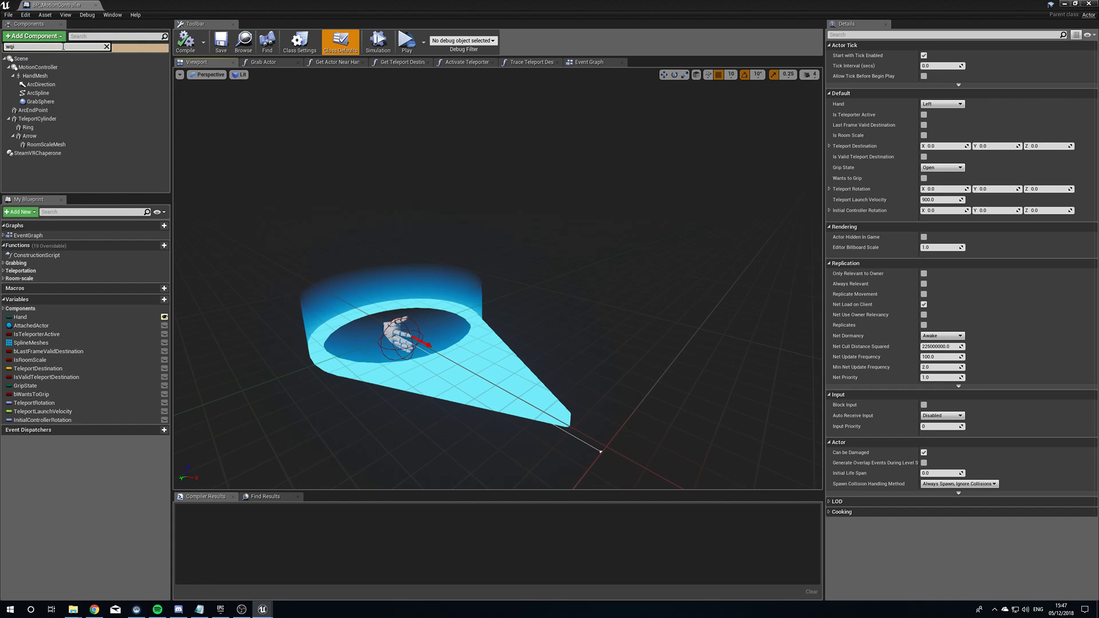
key("BackSpace")
key("BackSpace")
type("i")
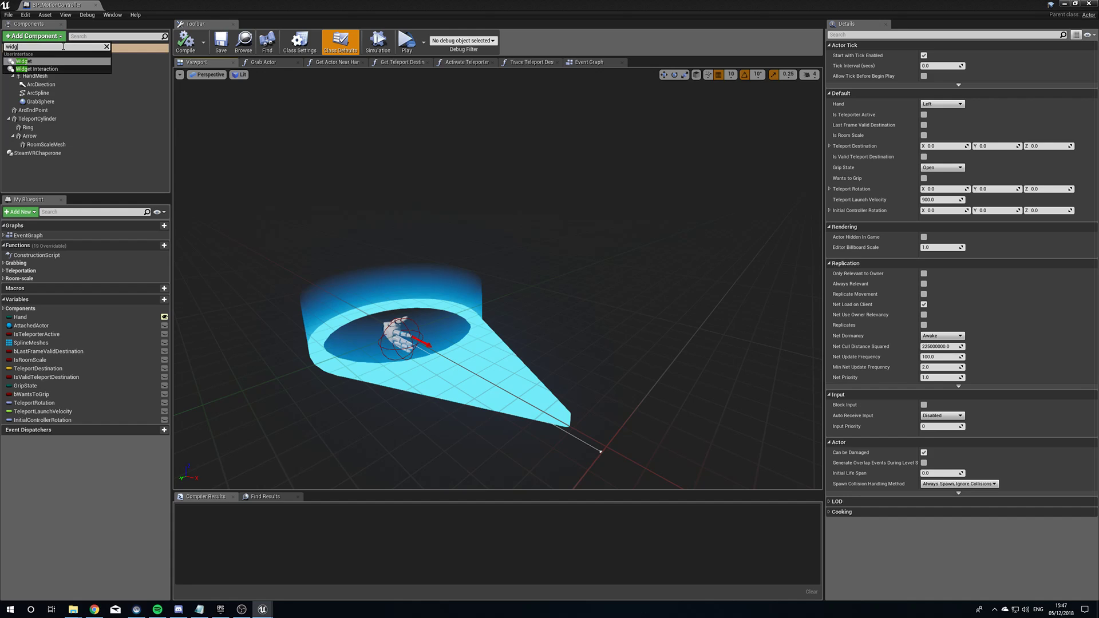
left_click(52, 69)
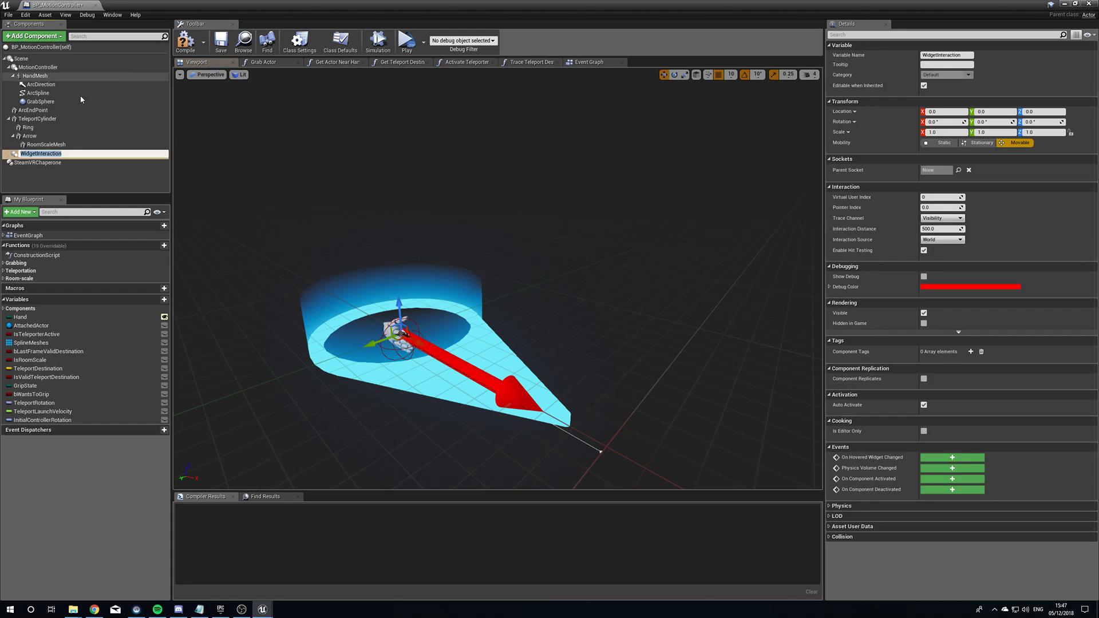
left_click(74, 190)
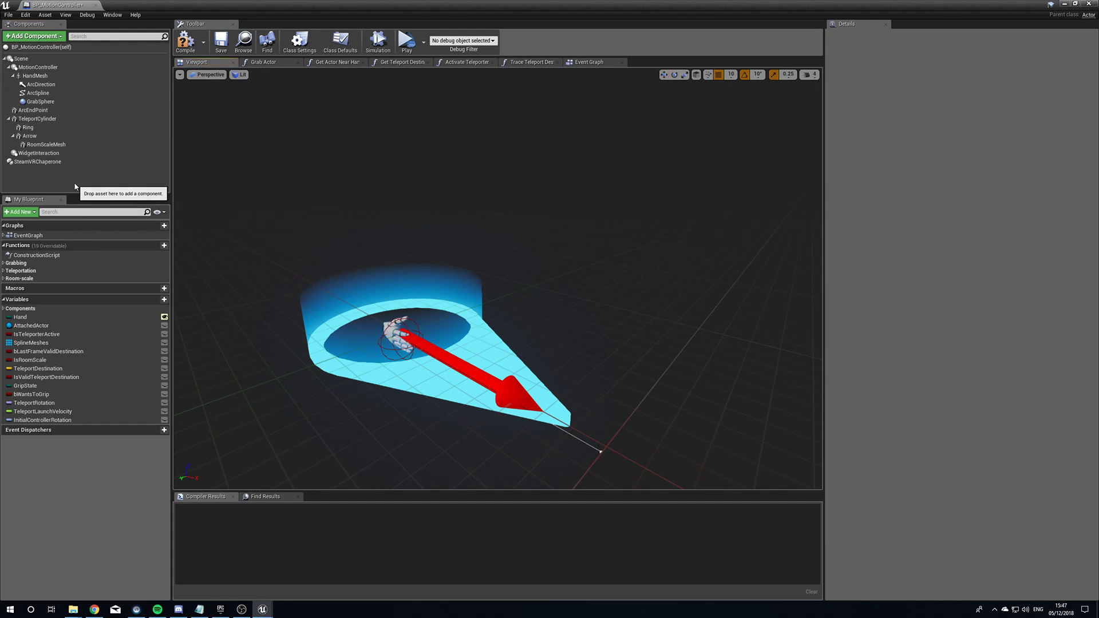
left_click_drag(40, 156, 38, 80)
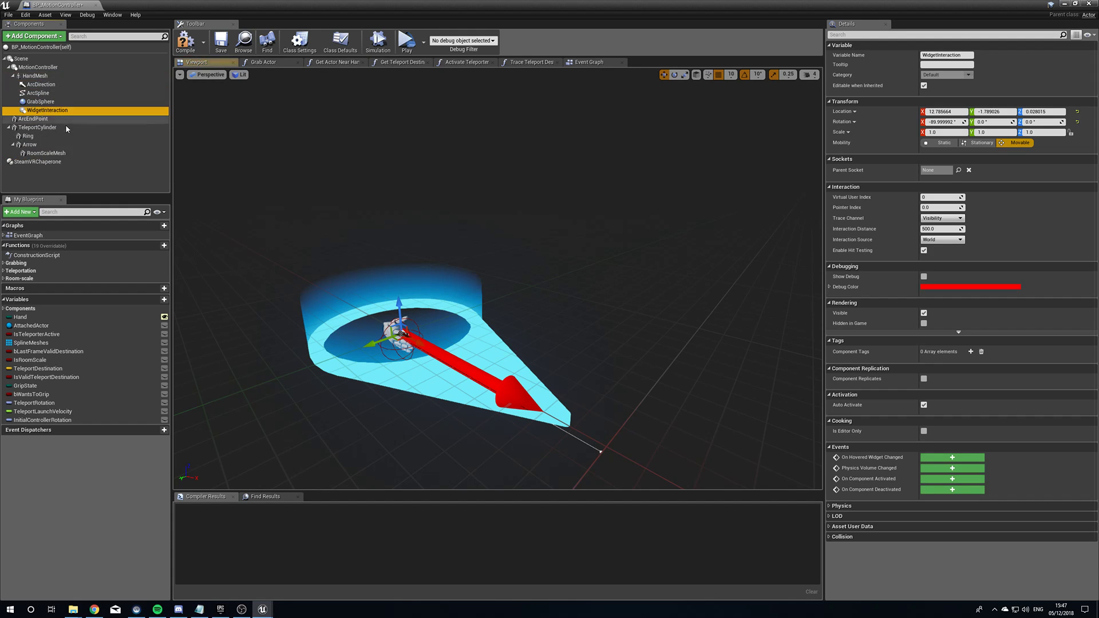
key("F2")
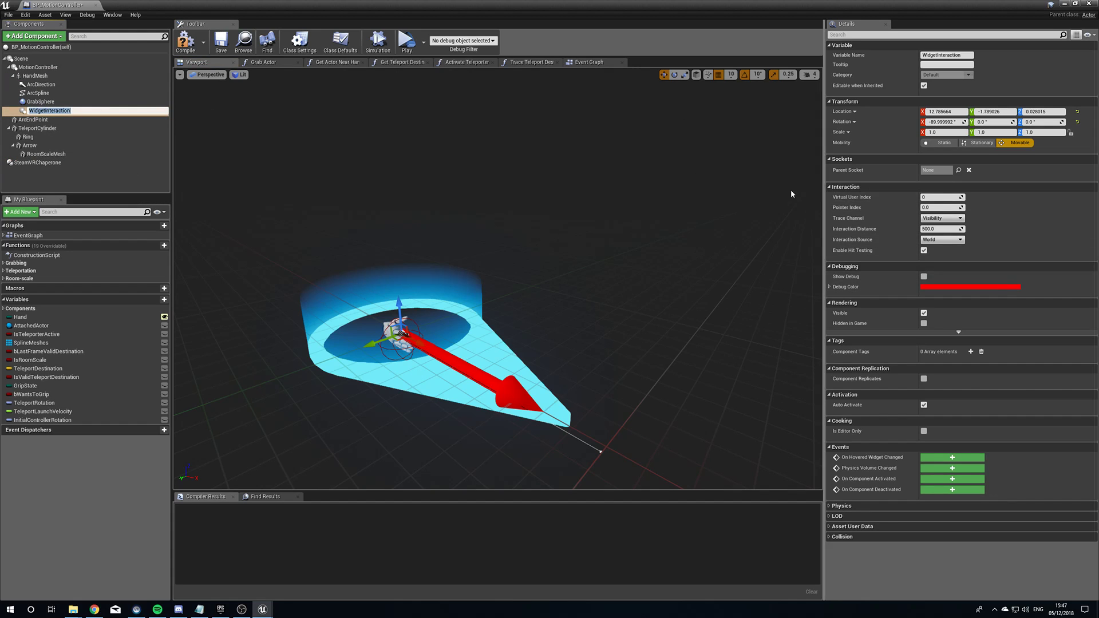
- Set Interaction Distance to 750, enable Show Debug with a green debug colour, and compile
left_click(939, 229)
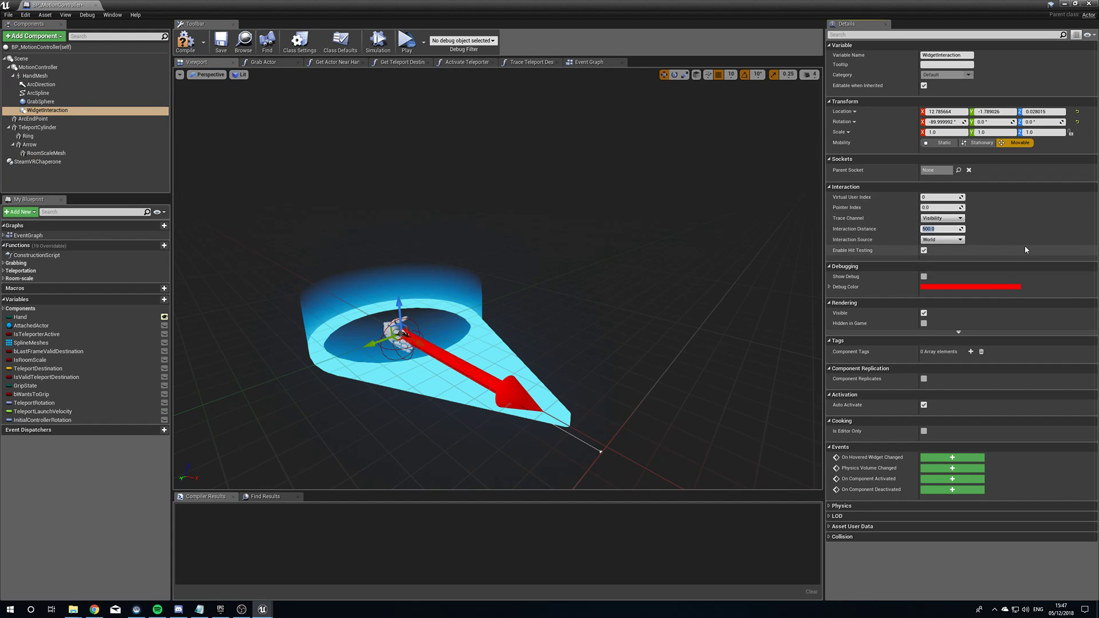
type("750")
key("Return")
left_click(924, 277)
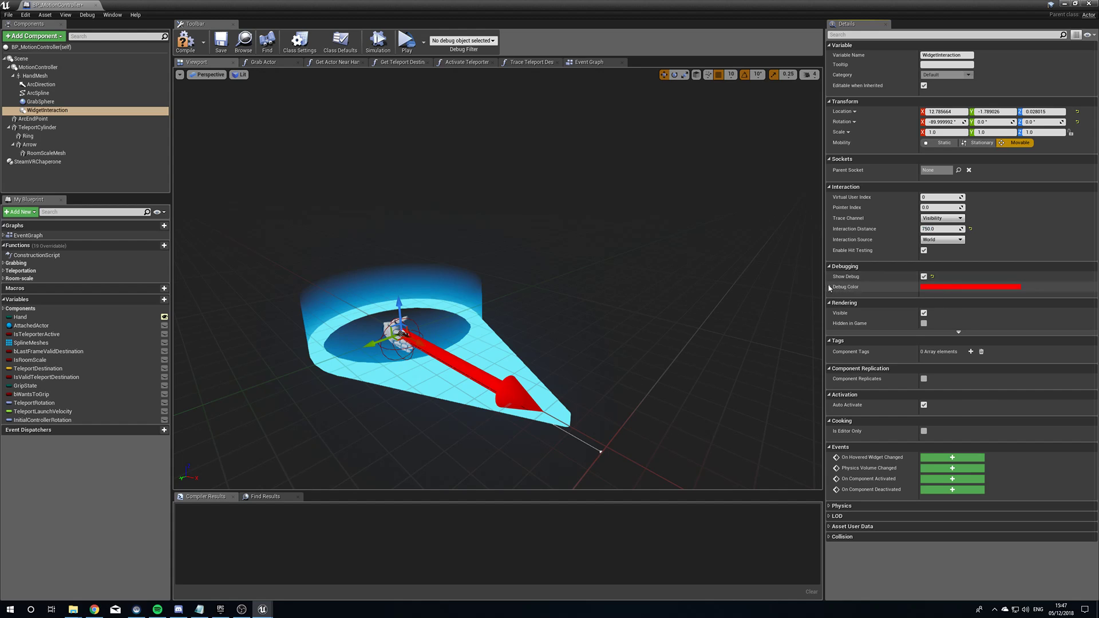
left_click(975, 286)
left_click(833, 390)
mouse_move(832, 389)
left_mouse_down()
mouse_move(805, 389)
mouse_move(820, 404)
left_mouse_up()
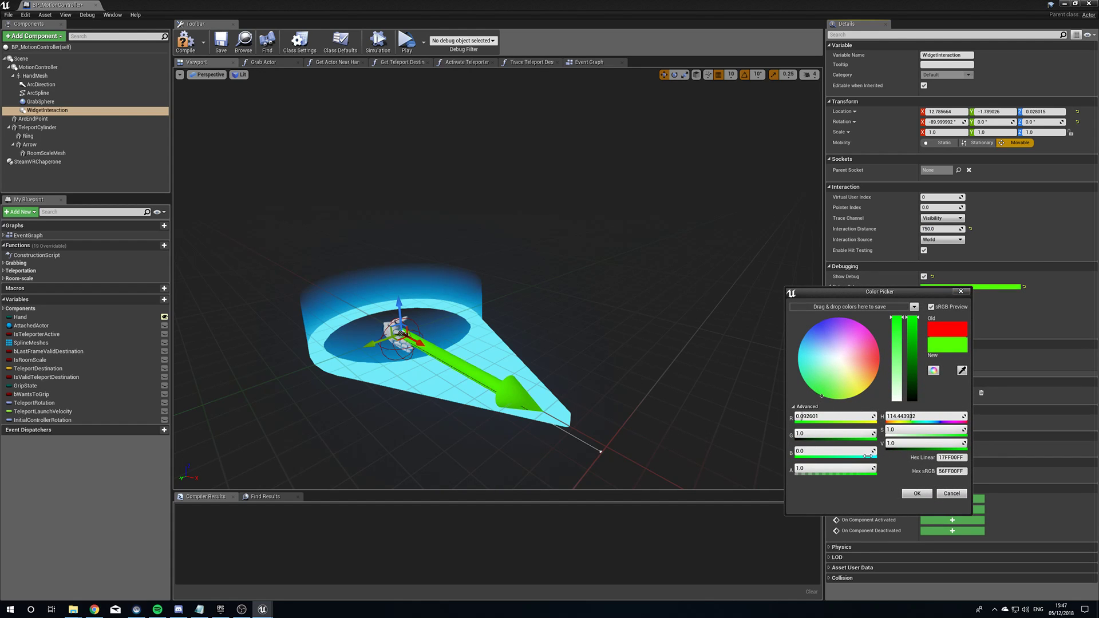
left_click(916, 494)
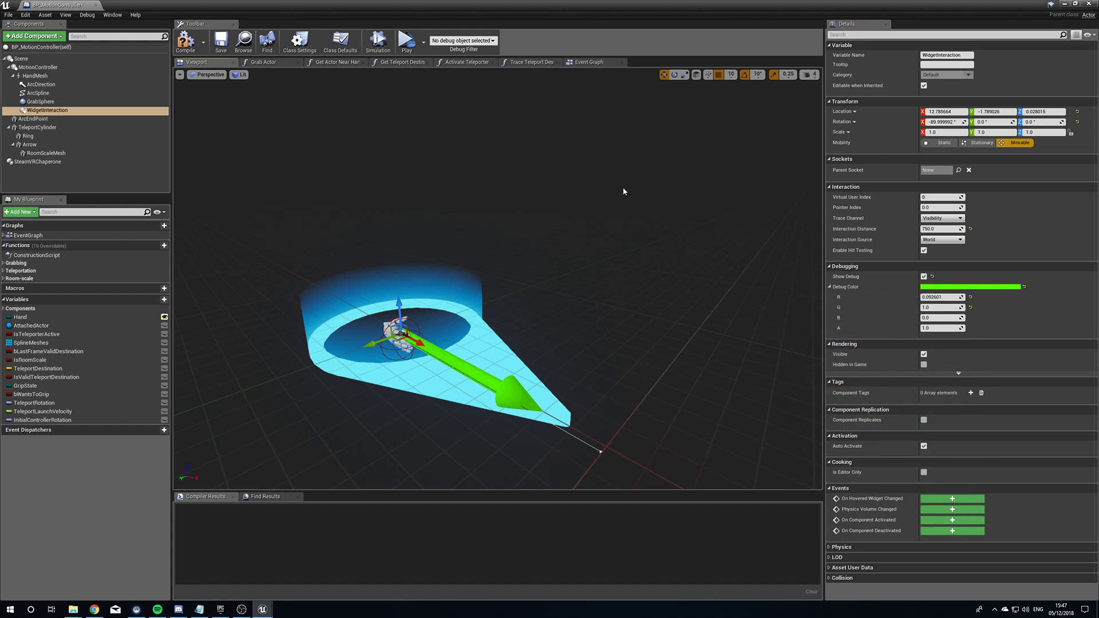
key("F7")
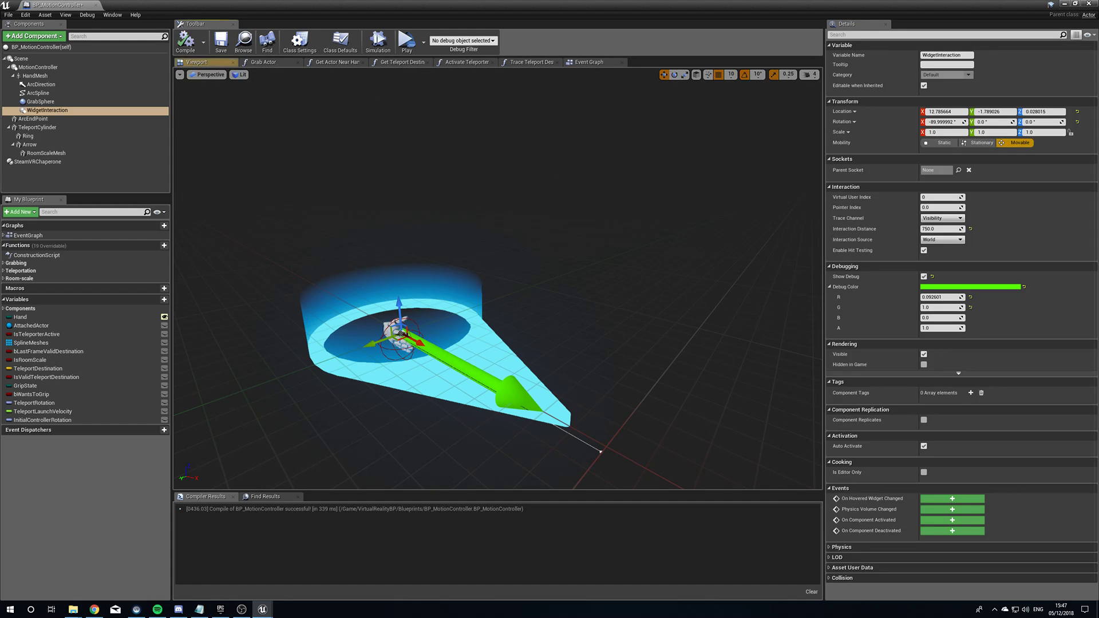
left_click(1068, 4)
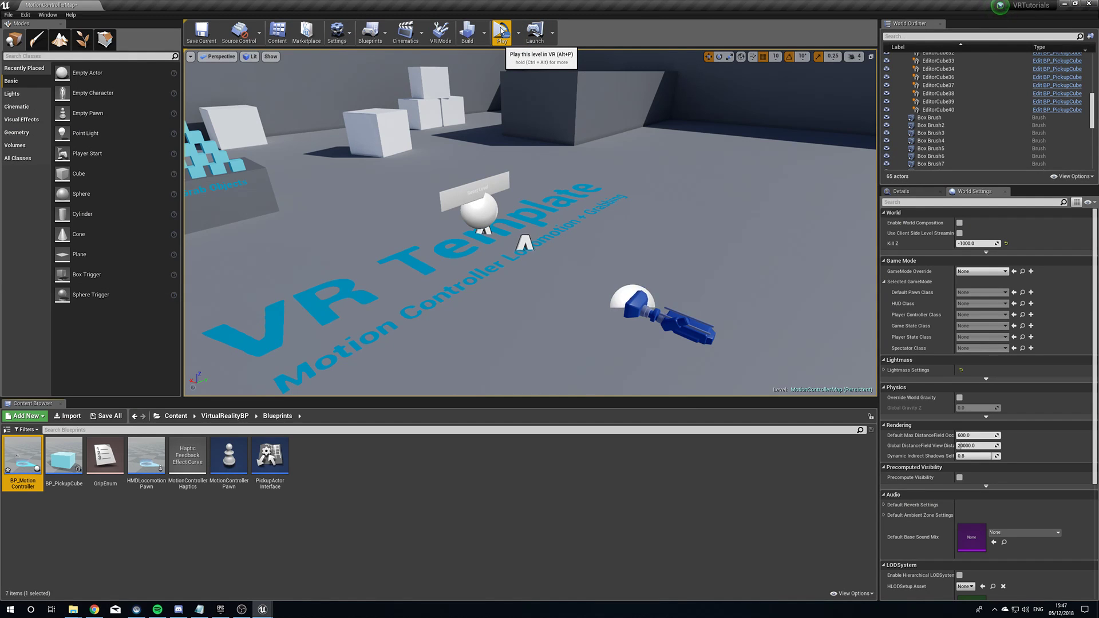
left_click(500, 29)
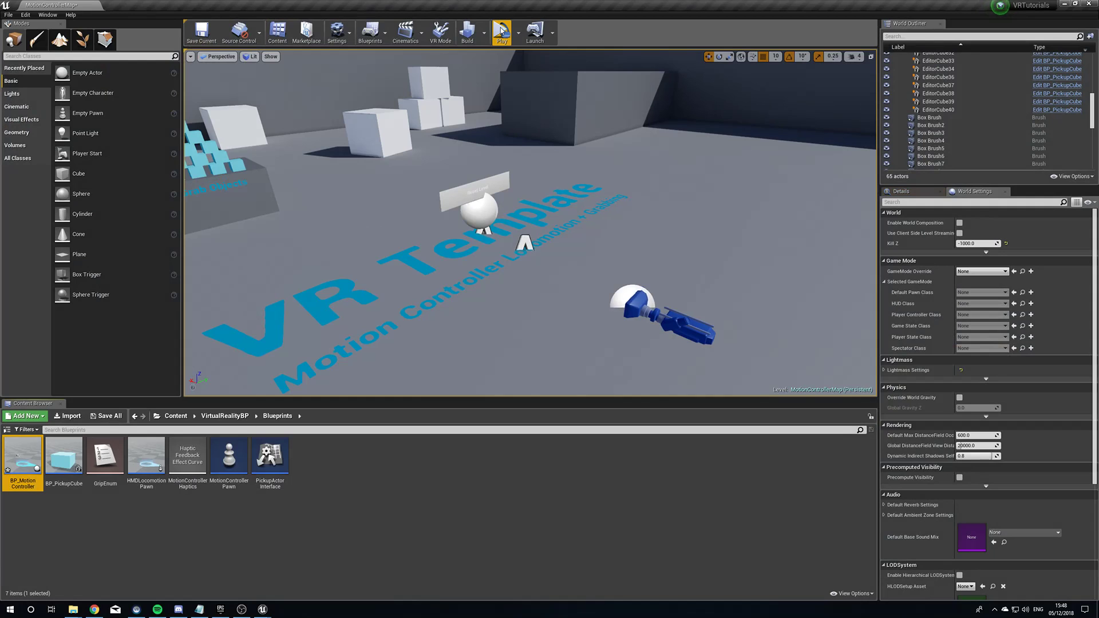
double_click(19, 445)
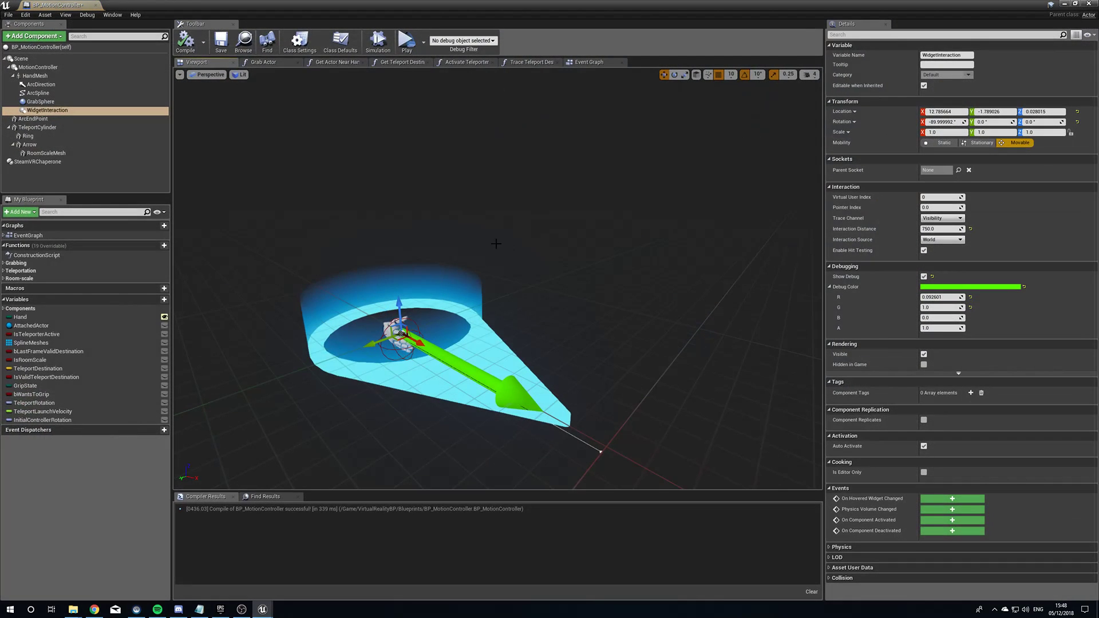
- Switch to the Event Graph and pan down past the comment blocks to empty space
right_click_drag(401, 281, 607, 286)
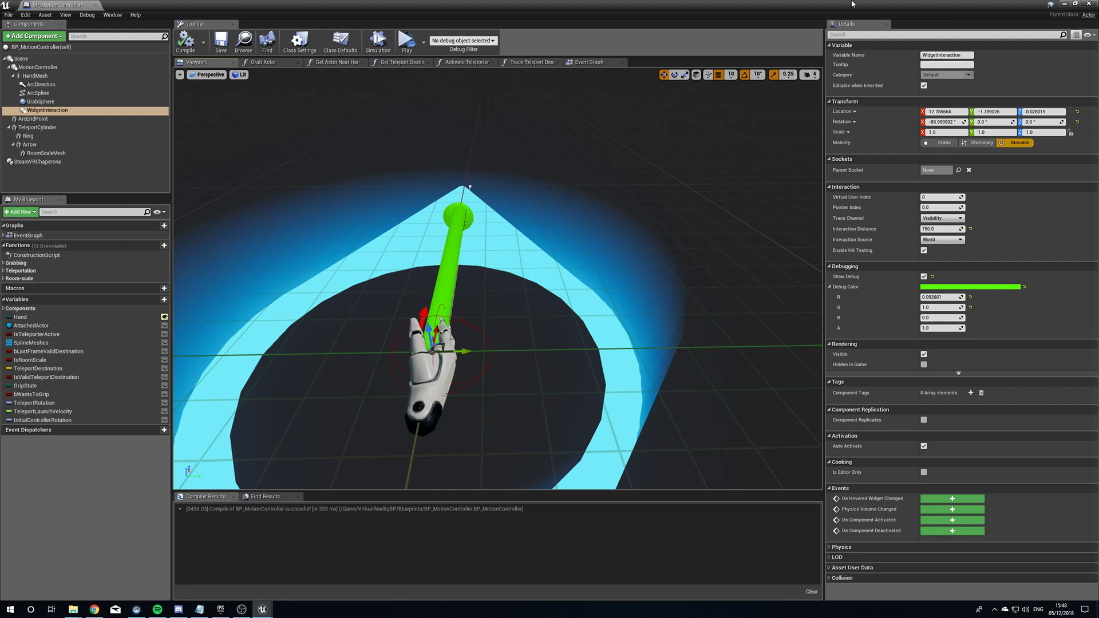
left_click(588, 62)
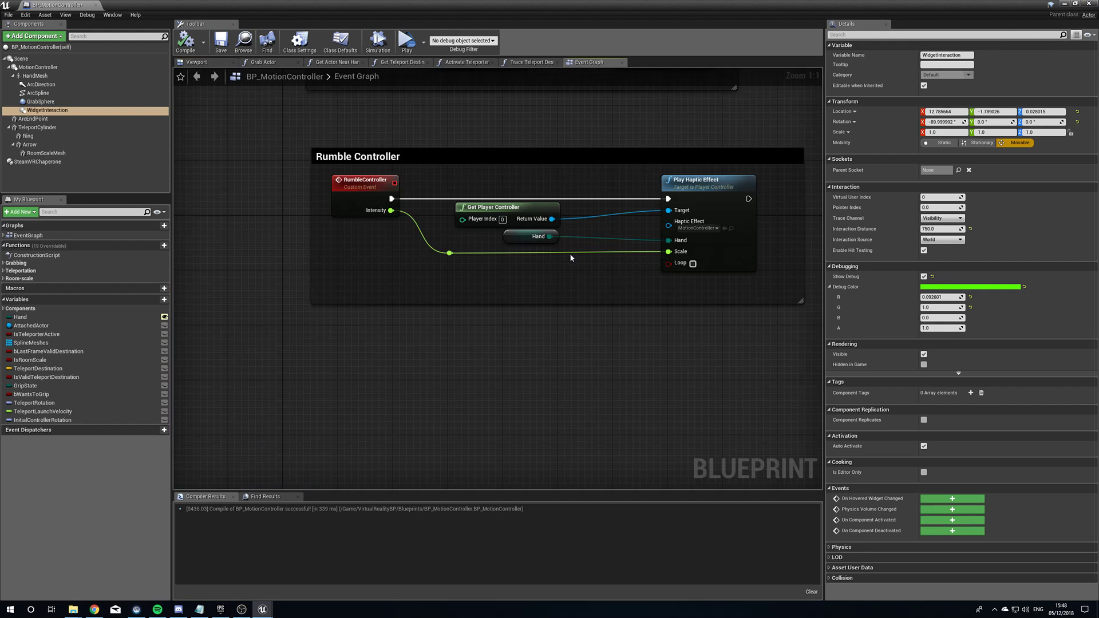
right_click_drag(485, 386, 575, 430)
right_click_drag(535, 365, 499, 227)
right_click_drag(540, 374, 491, 77)
scroll(509, 344, "down", 3)
right_click_drag(510, 366, 499, 76)
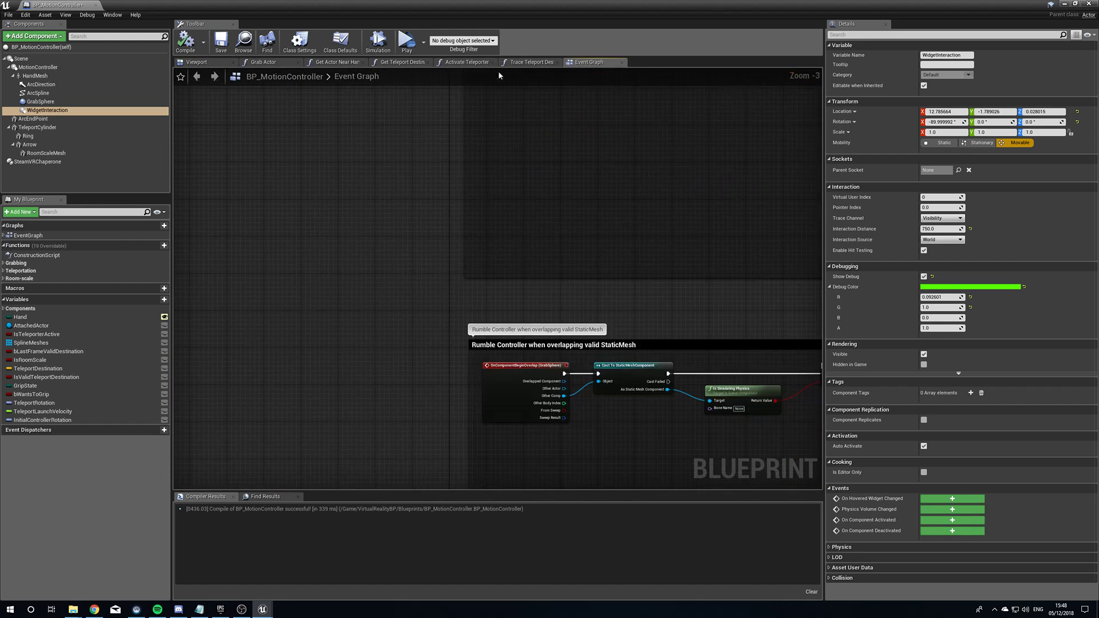
right_click_drag(475, 377, 540, 160)
right_click_drag(403, 385, 396, 115)
right_click_drag(507, 366, 480, 177)
right_click_drag(462, 315, 410, 260)
- Search the All Actions list for 'motio', then clear it and close without adding a node
right_click(410, 260)
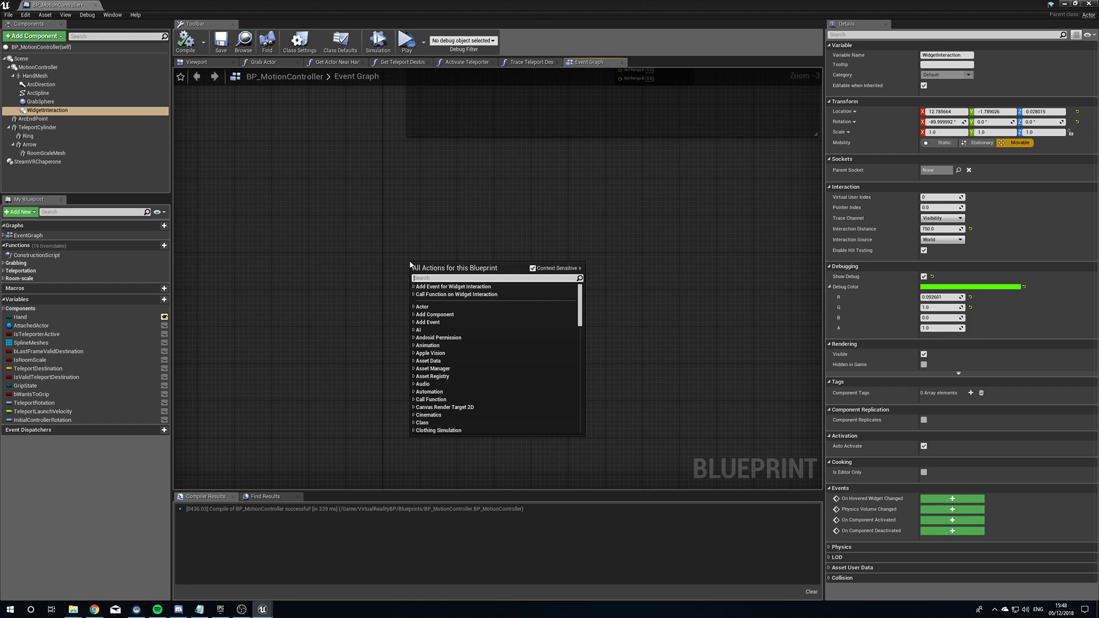
type("motion")
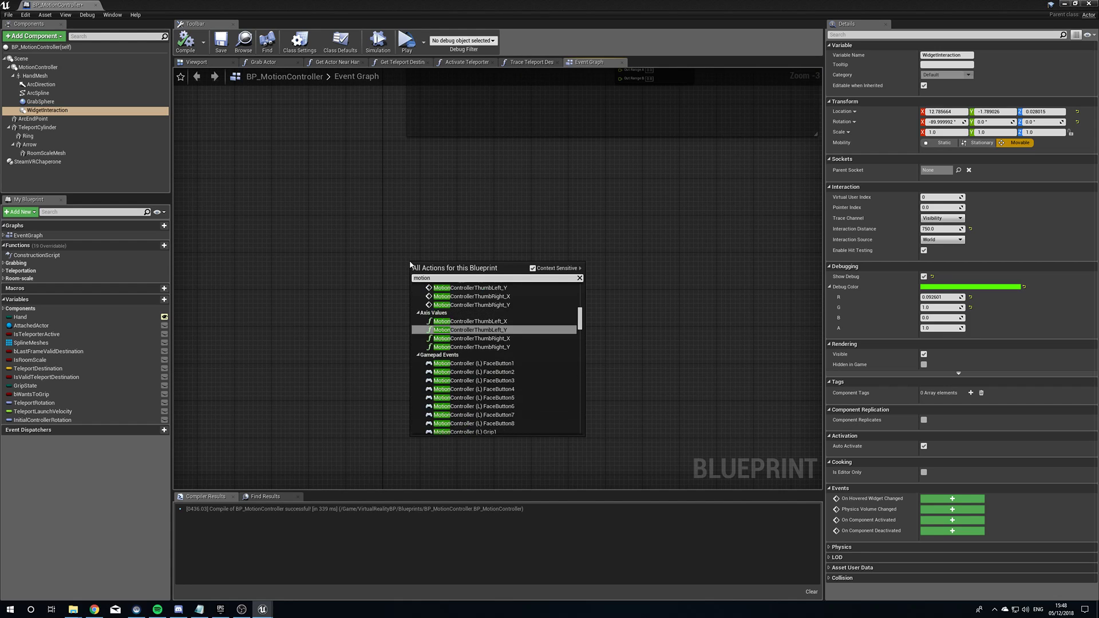
key("BackSpace")
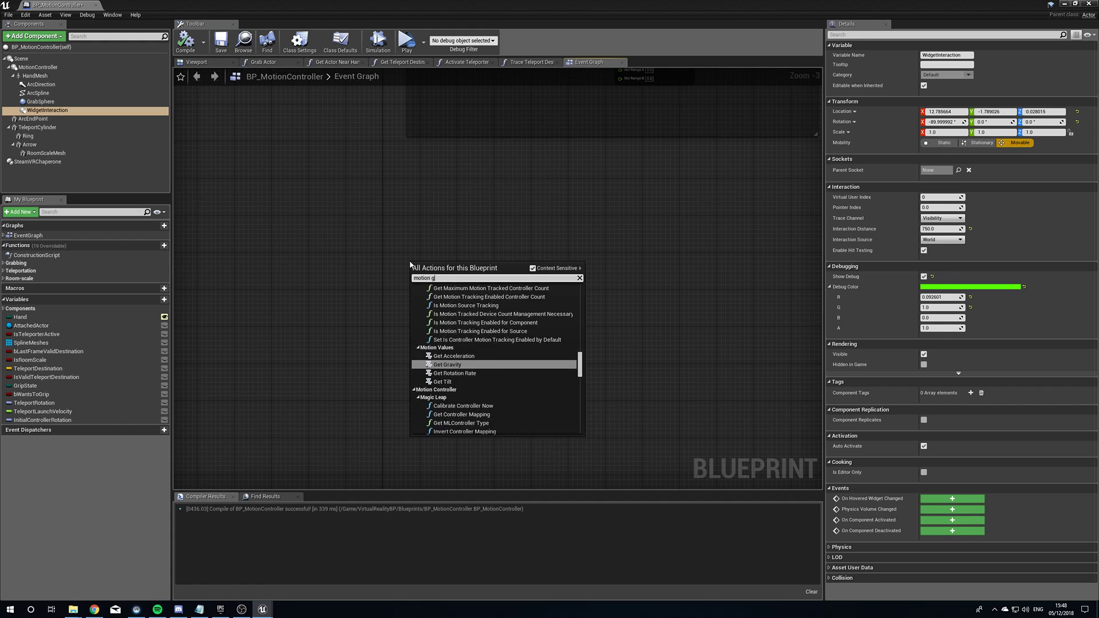
key("BackSpace")
key("BackSpace")
key("BackSpace")
key("BackSpace")
key("BackSpace")
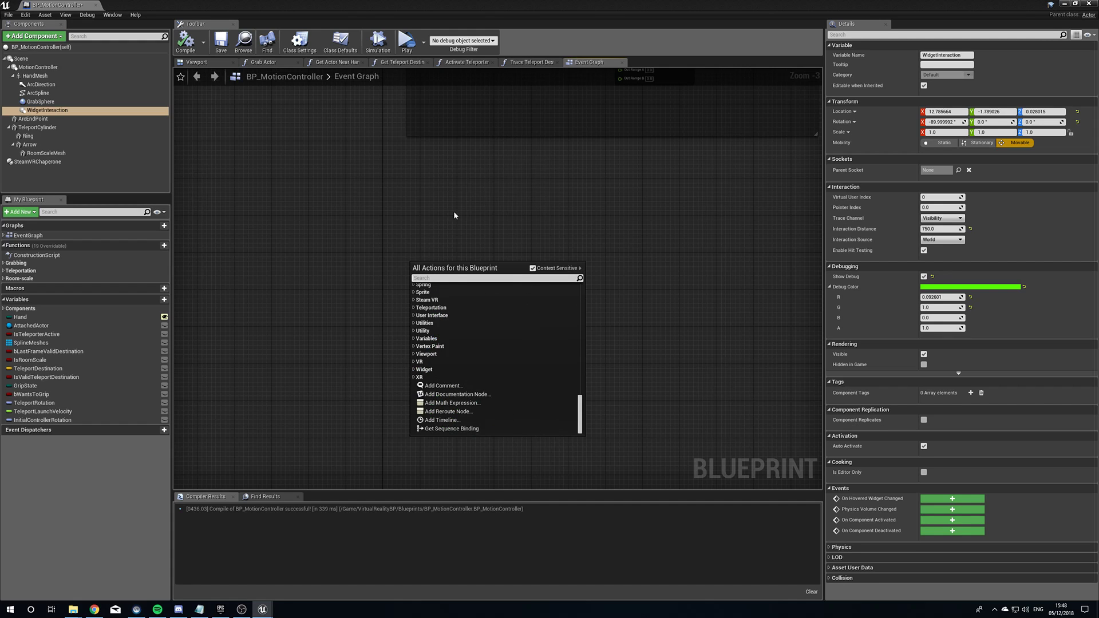
left_click(454, 212)
- Check the GrabLeft and GrabRight action mappings in Project Settings > Input, then close it
left_click(1064, 4)
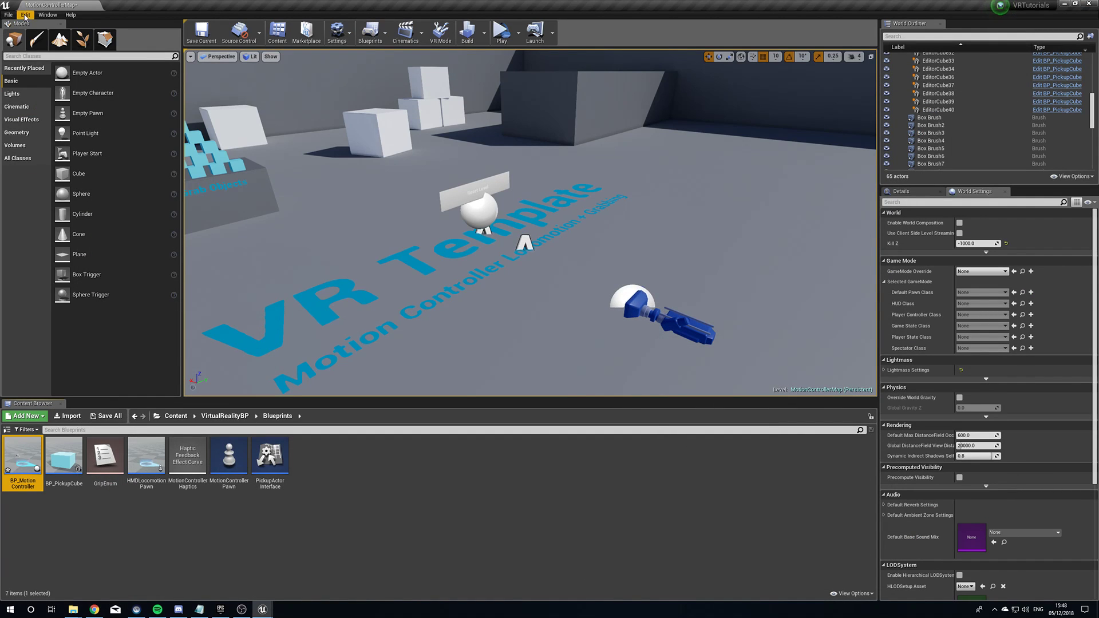
left_click(25, 16)
left_click(65, 136)
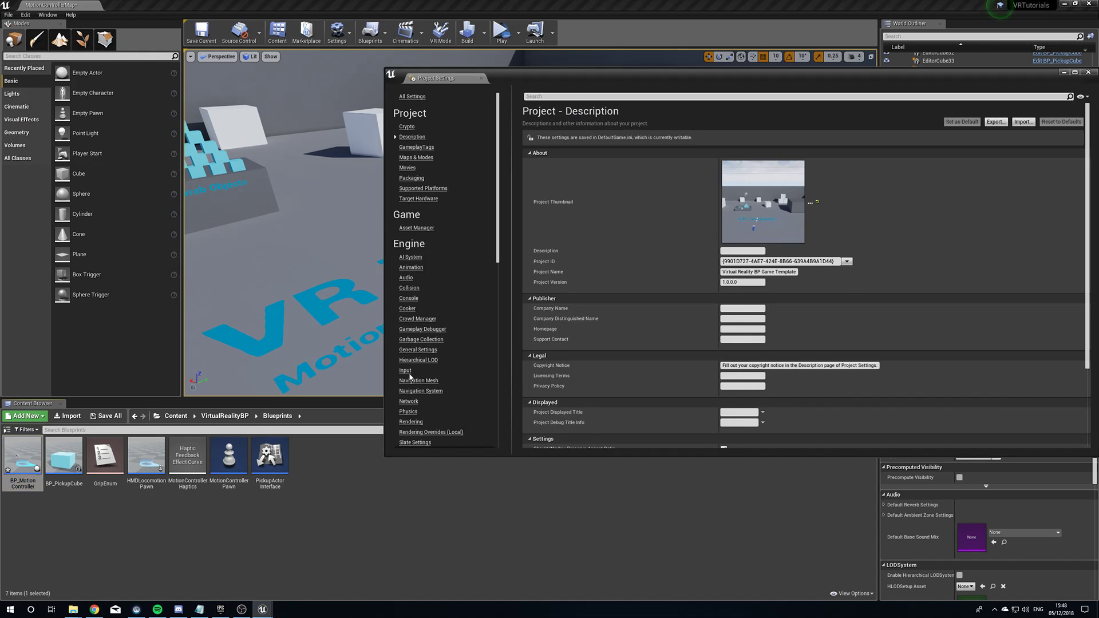
left_click(406, 370)
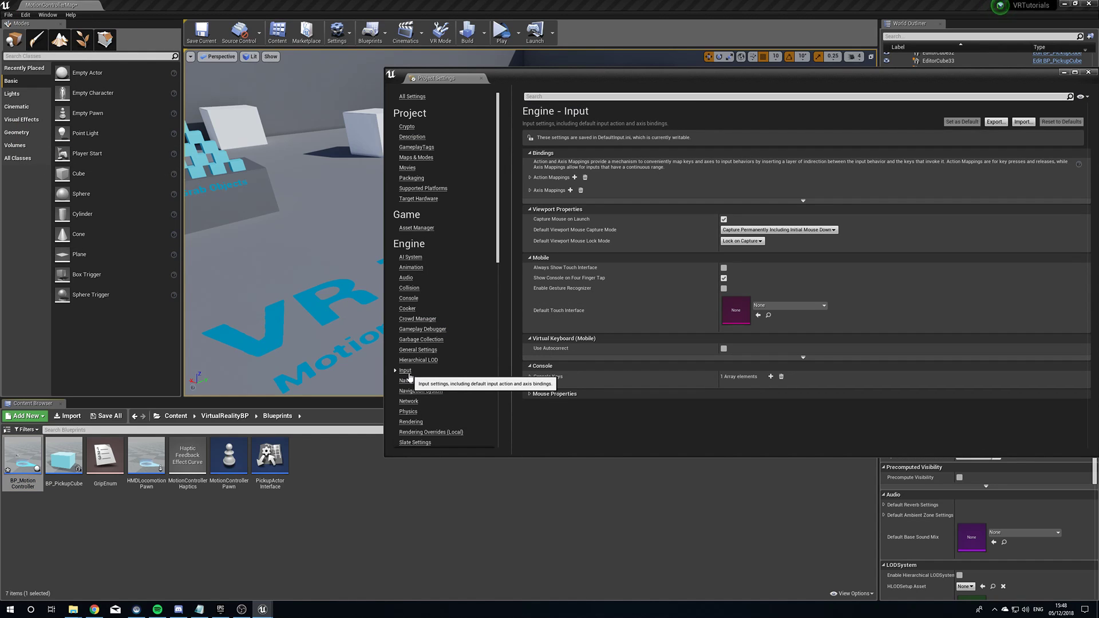
left_click(530, 177)
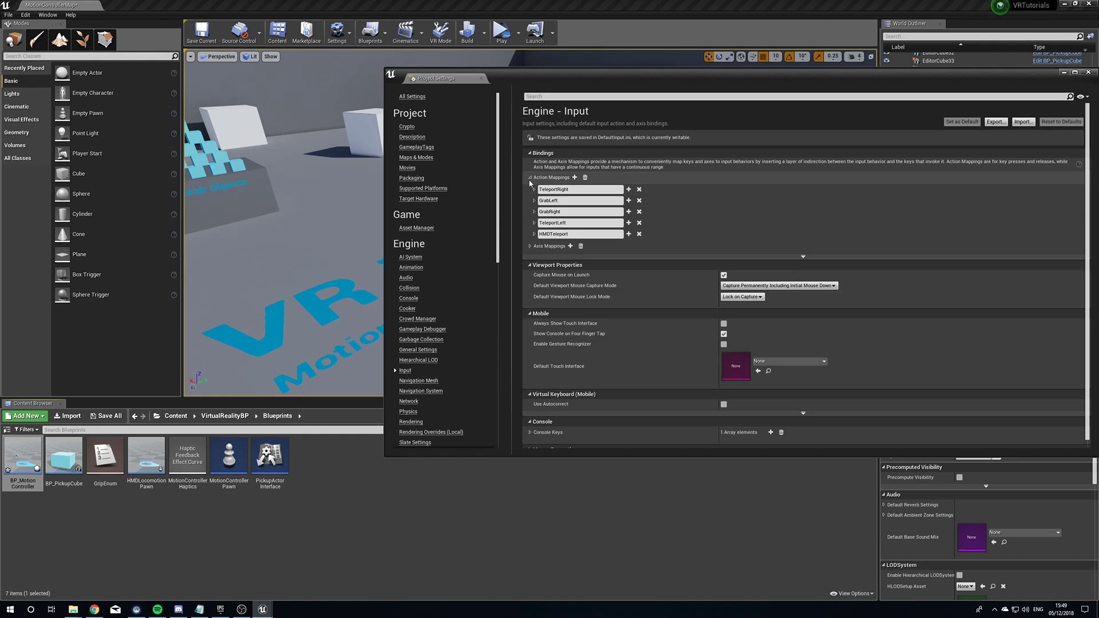
left_click(534, 200)
left_click(534, 223)
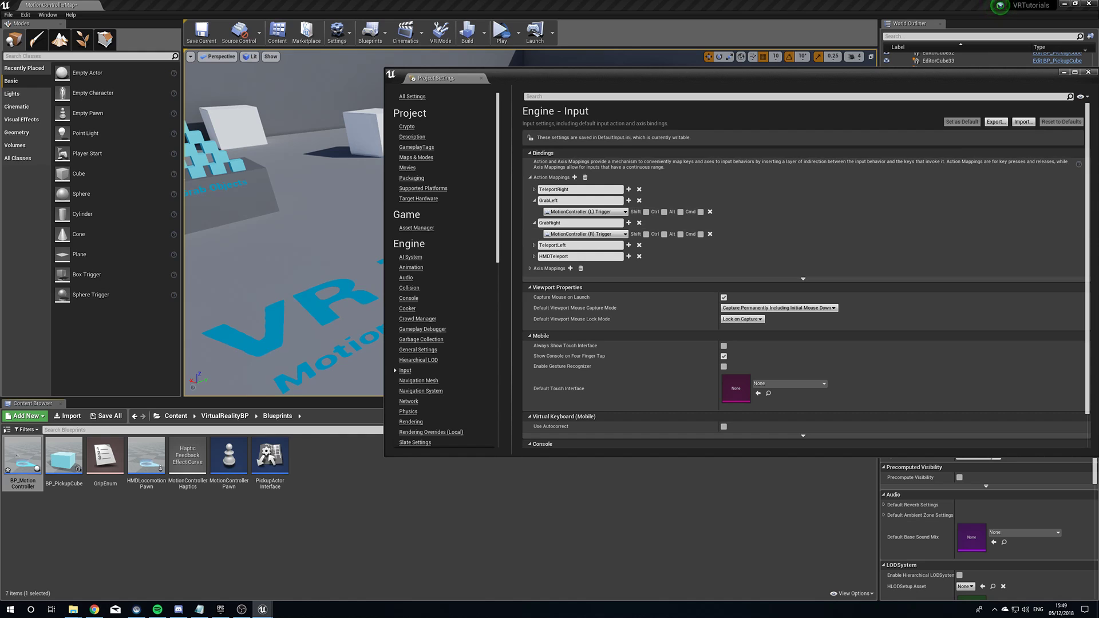
left_click(1088, 73)
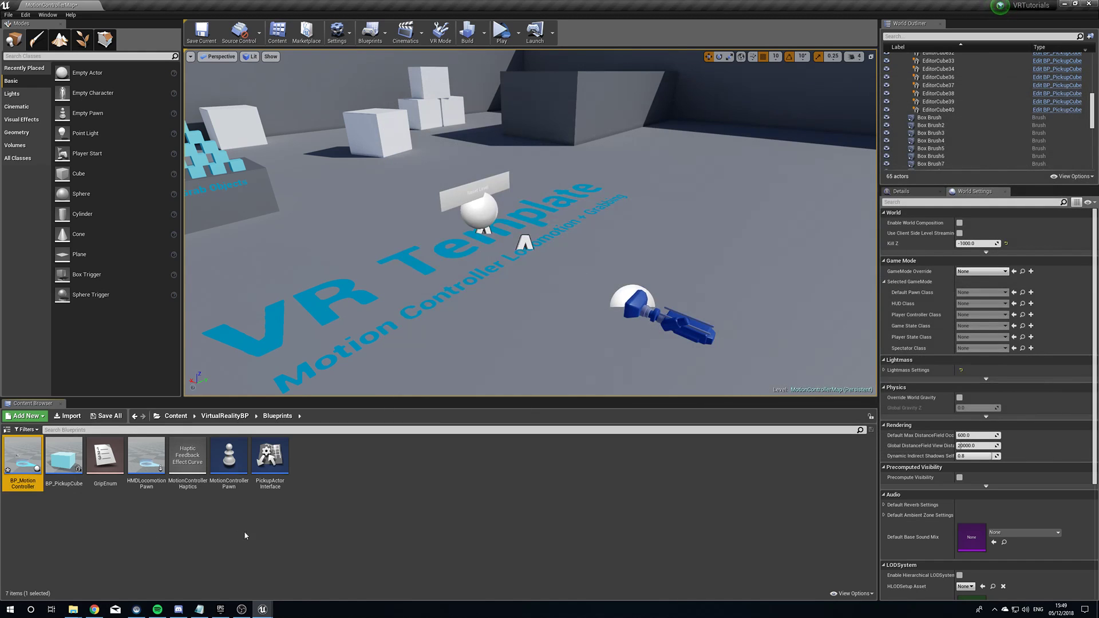
- Back in BP_MotionController, add an InputAction GrabRight event to the graph
mouse_move(243, 610)
left_click(312, 570)
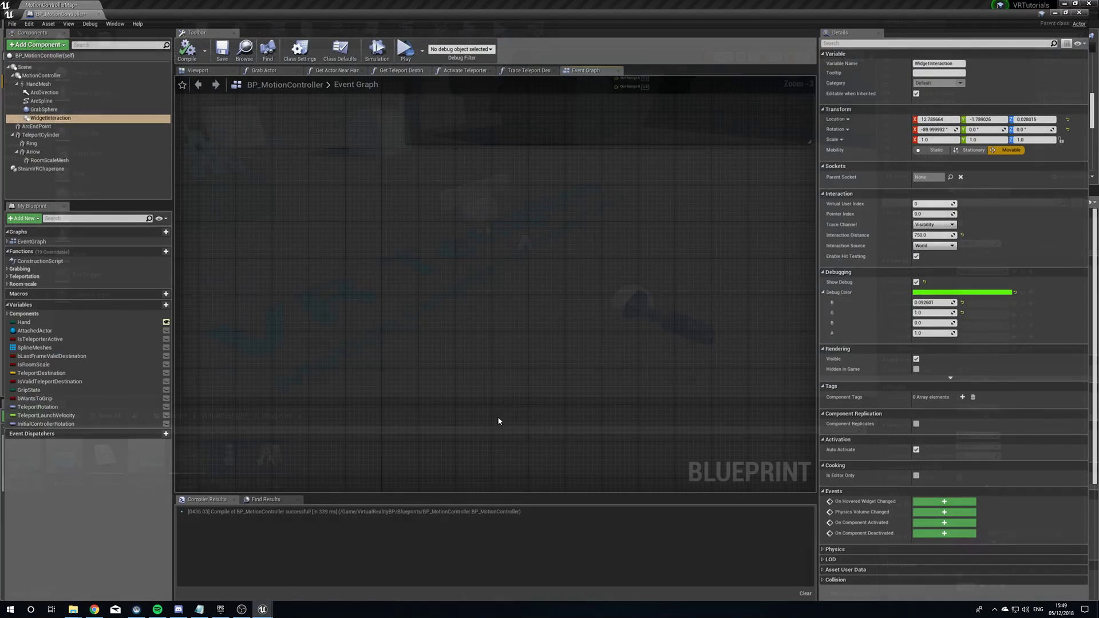
right_click(430, 300)
type("grab right")
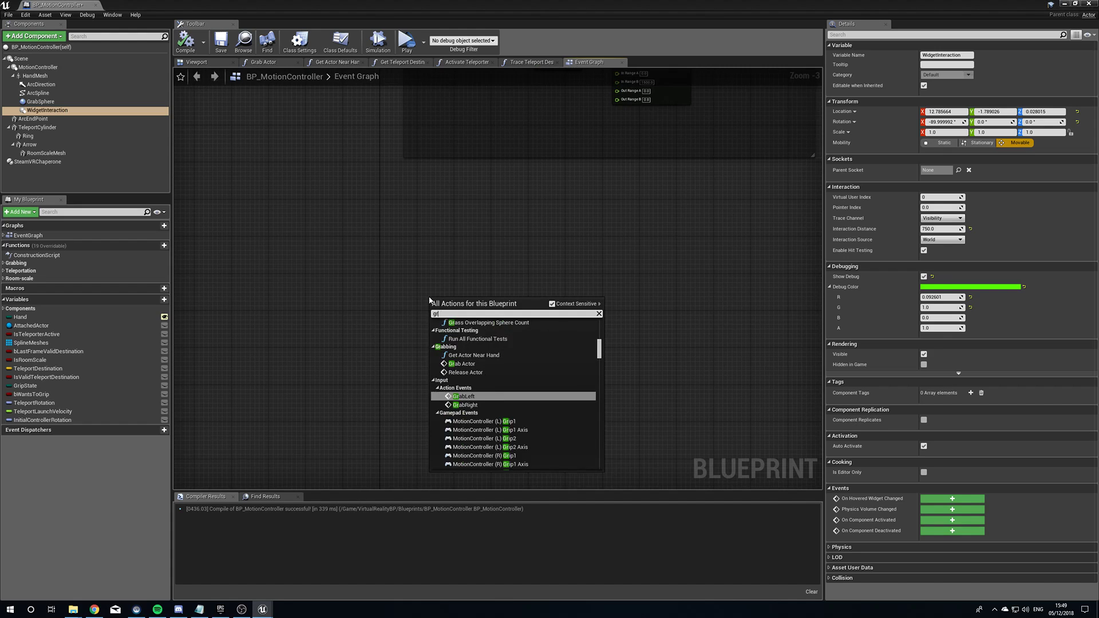
key("Return")
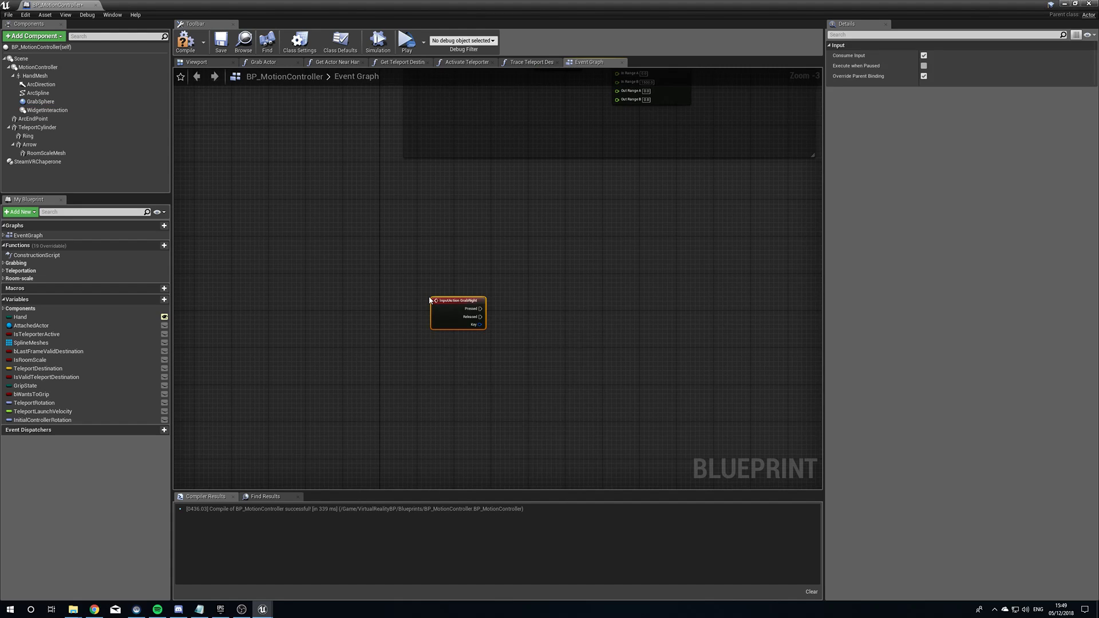
- Add an InputAction GrabLeft event and align it beneath GrabRight
right_click(434, 367)
type("grab lef")
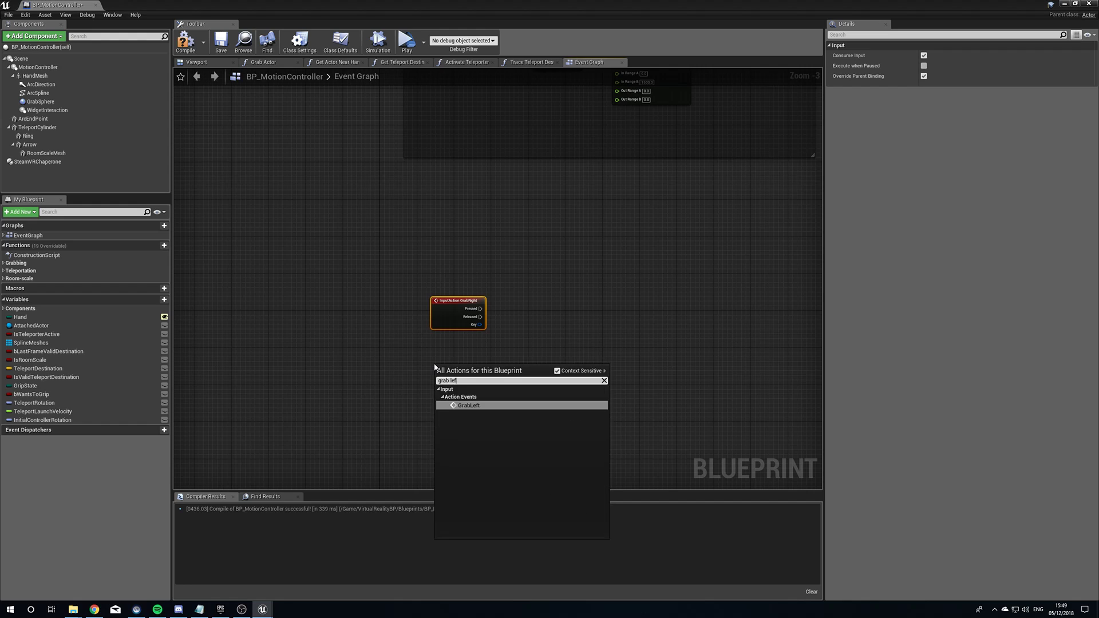
key("Return")
scroll(442, 344, "up", 3)
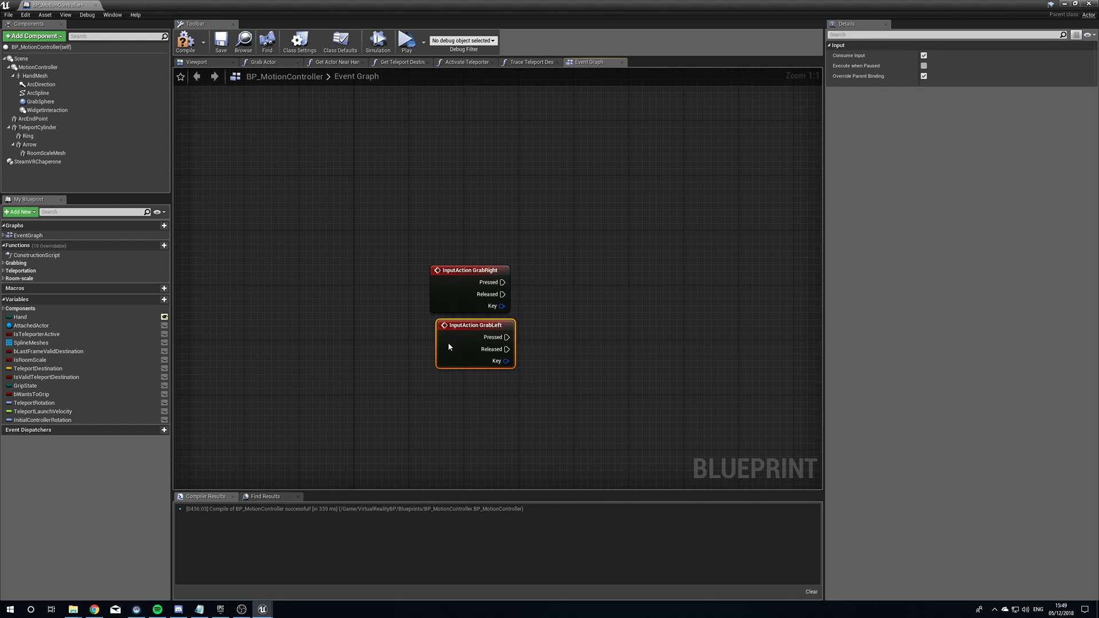
left_click_drag(443, 341, 446, 356)
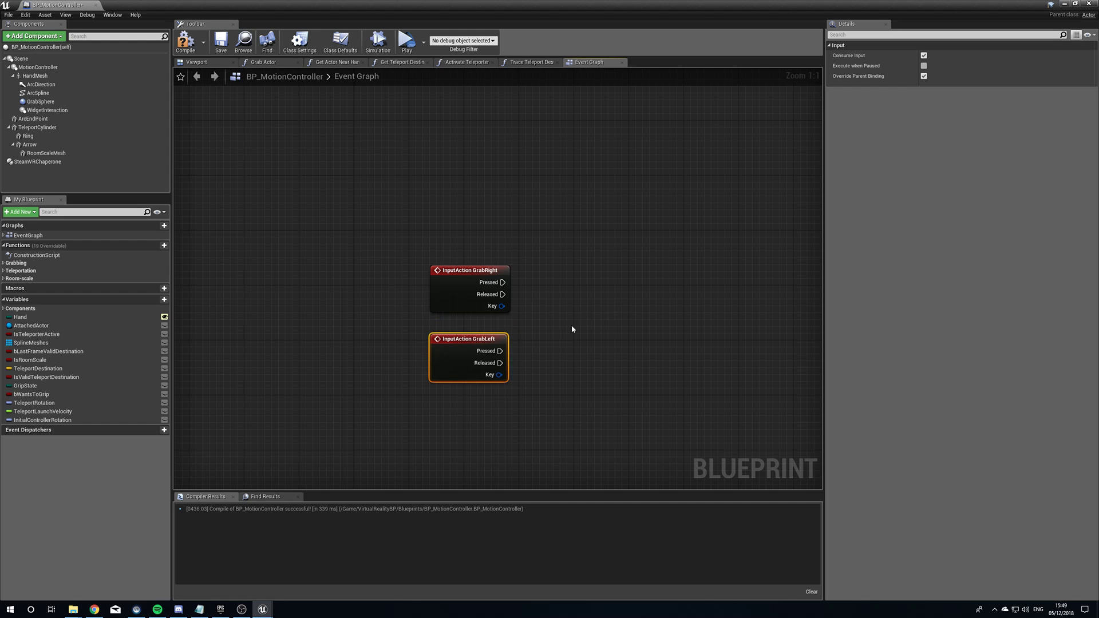
right_click_drag(573, 327, 528, 305)
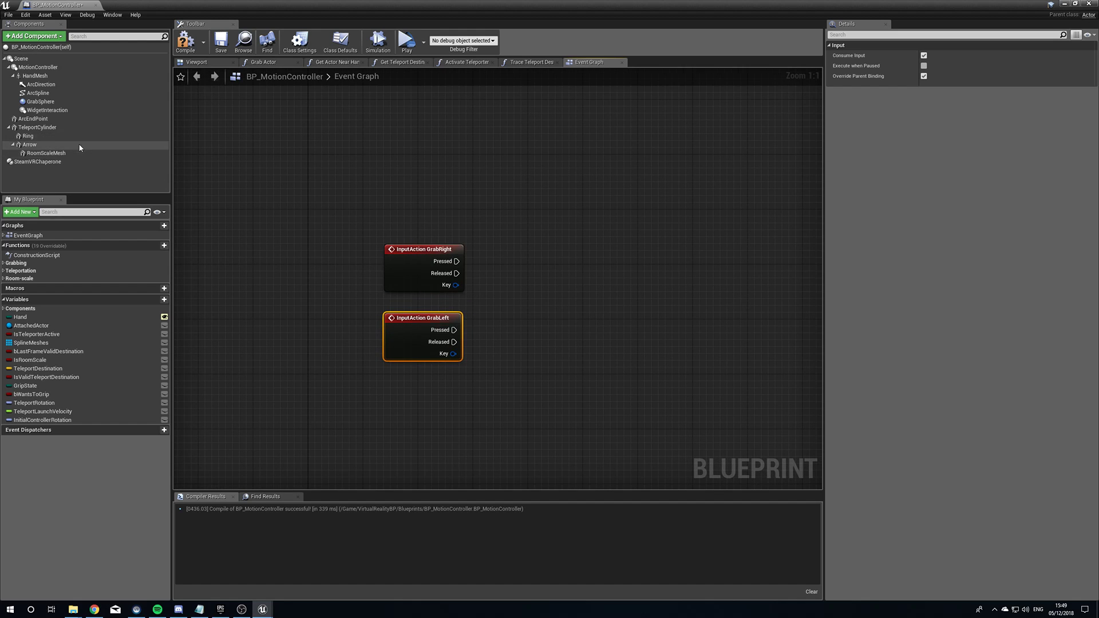
left_click(59, 111)
- Place a Widget Interaction reference and add Press Pointer Key and Release Pointer Key nodes from it
left_click_drag(59, 112, 551, 259)
type("press poin")
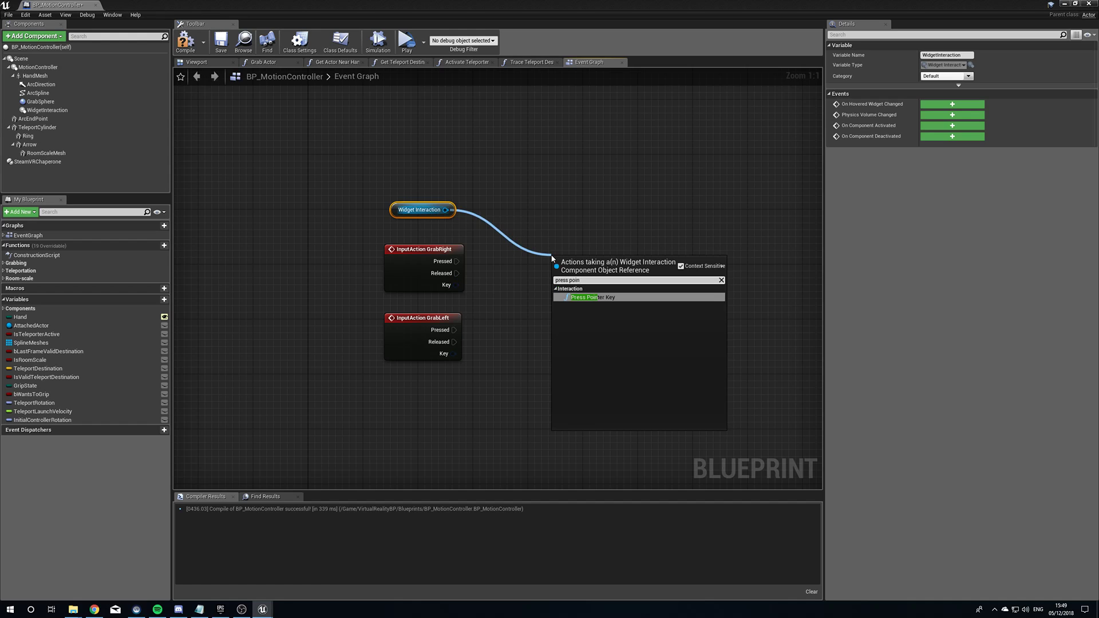
key("Return")
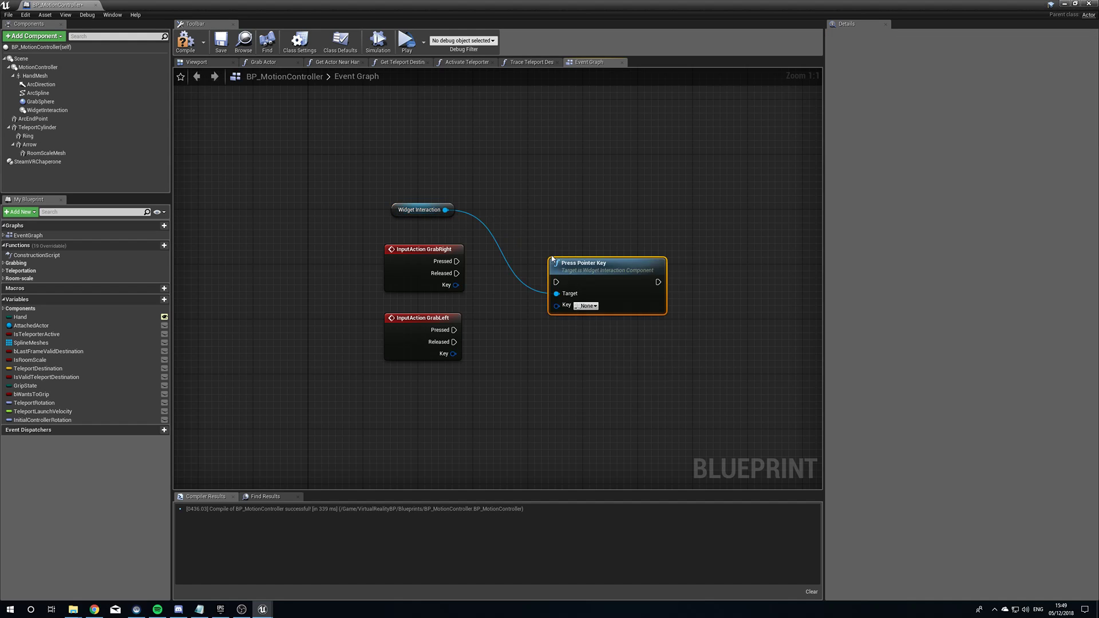
left_click_drag(445, 210, 567, 390)
type("release")
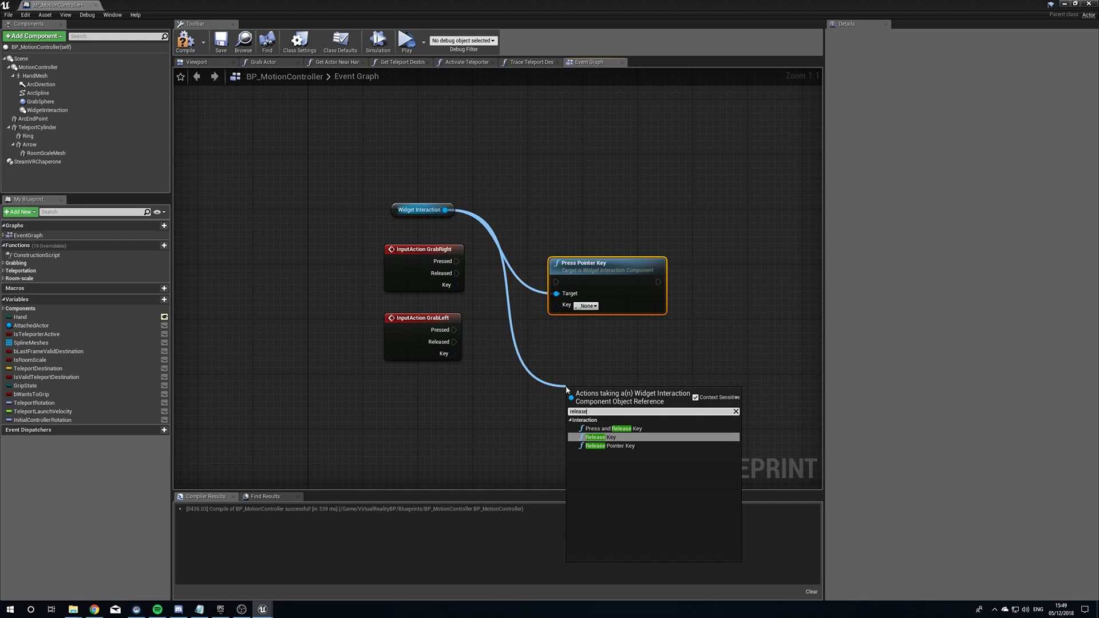
key("Down")
key("Return")
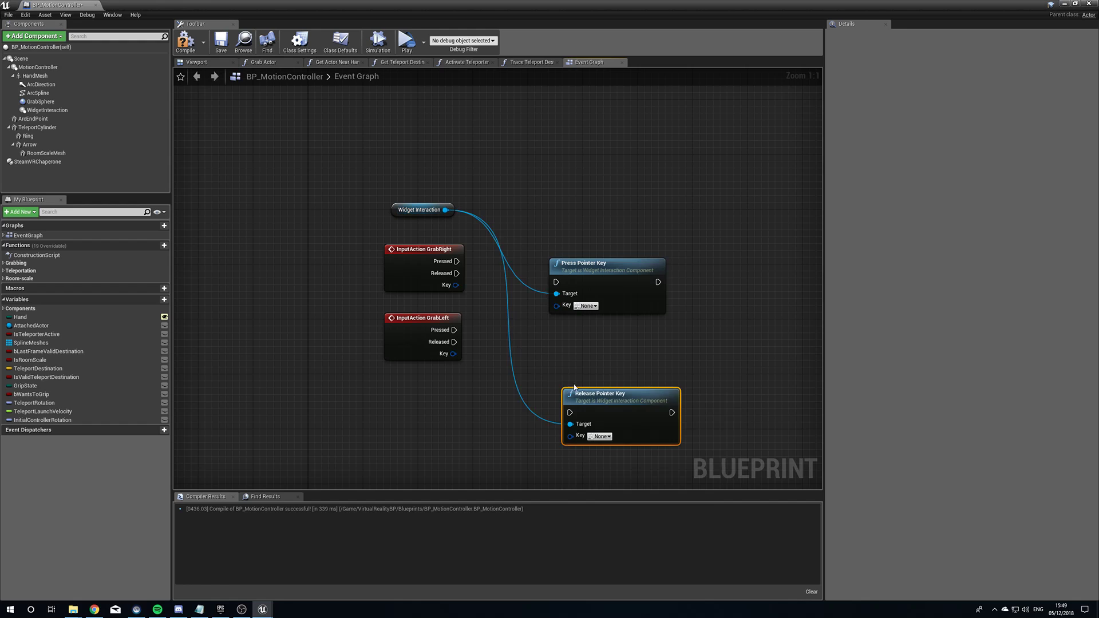
left_click_drag(621, 393, 614, 366)
- Set the Key of both Press and Release Pointer Key to Left Mouse Button
left_click(594, 307)
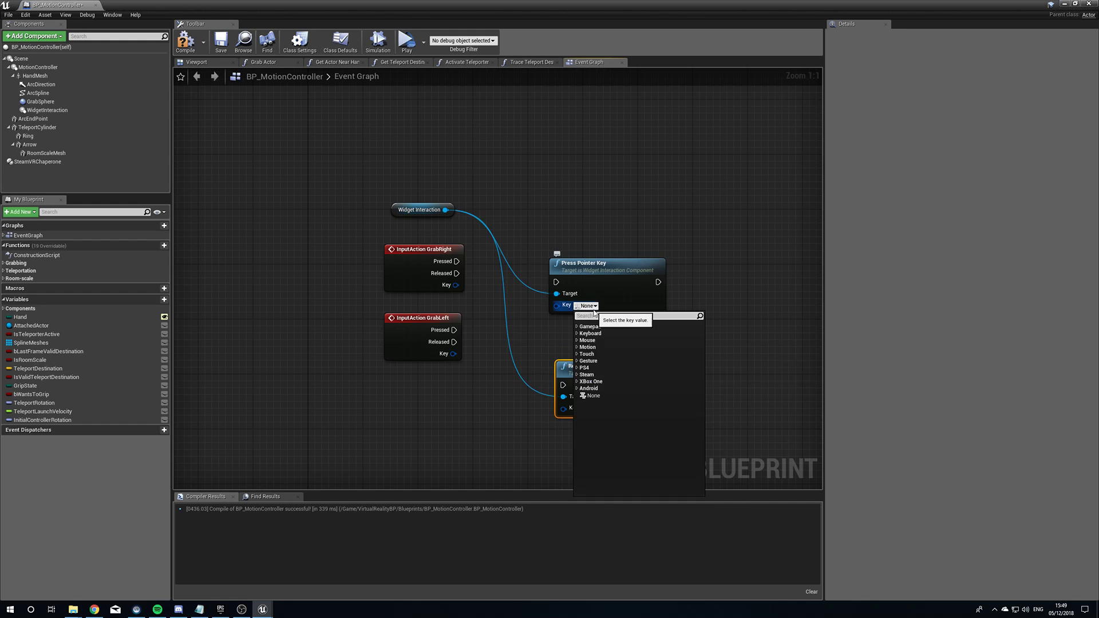
type("mouse")
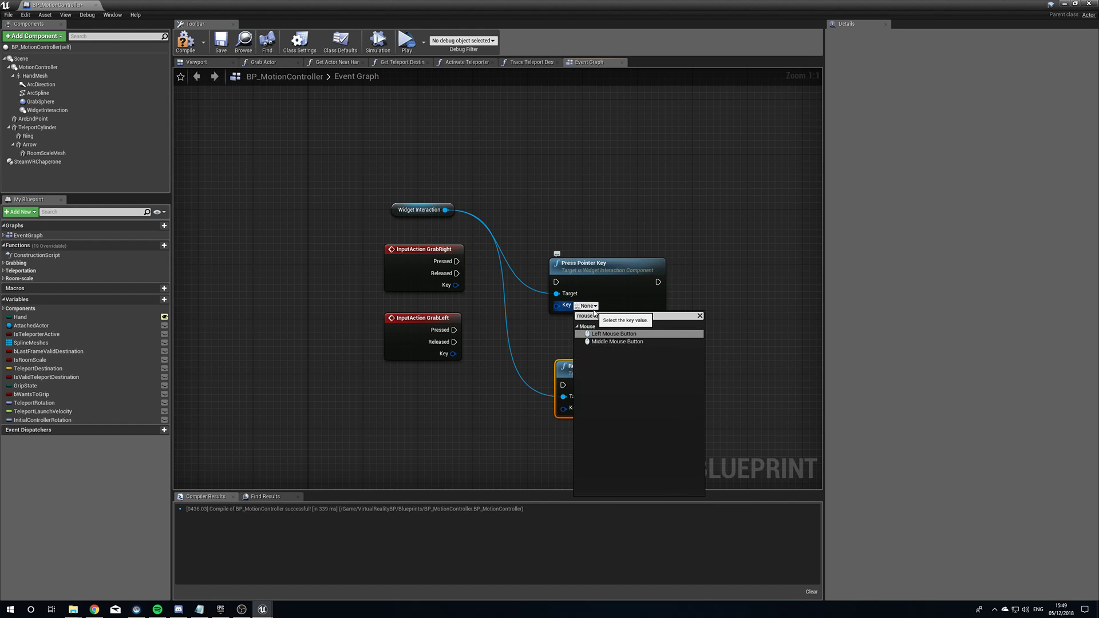
key("Return")
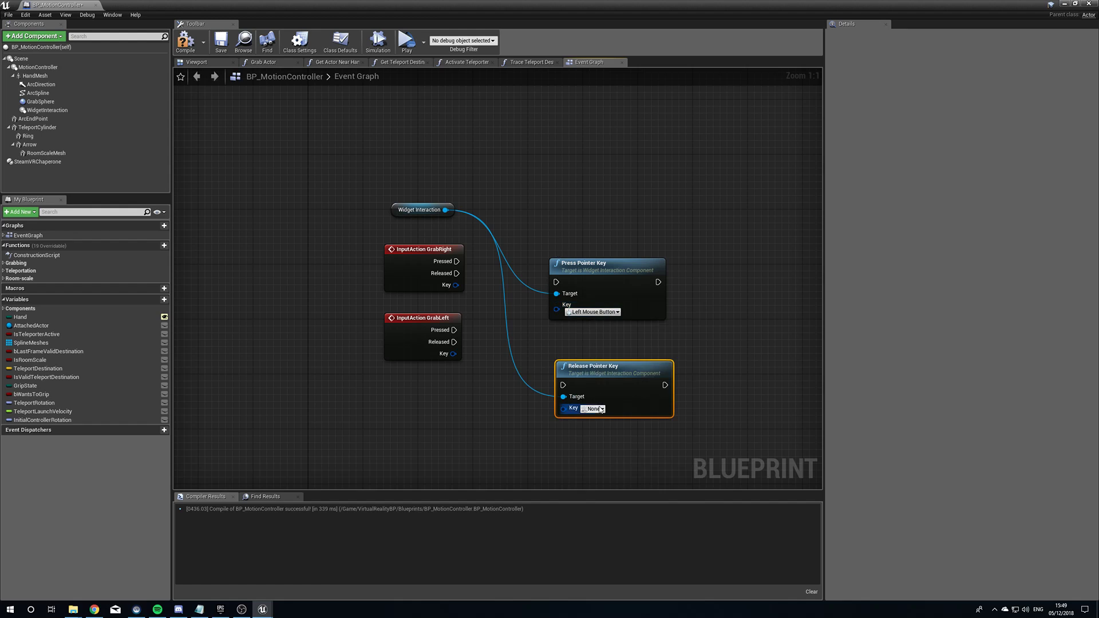
left_click(594, 409)
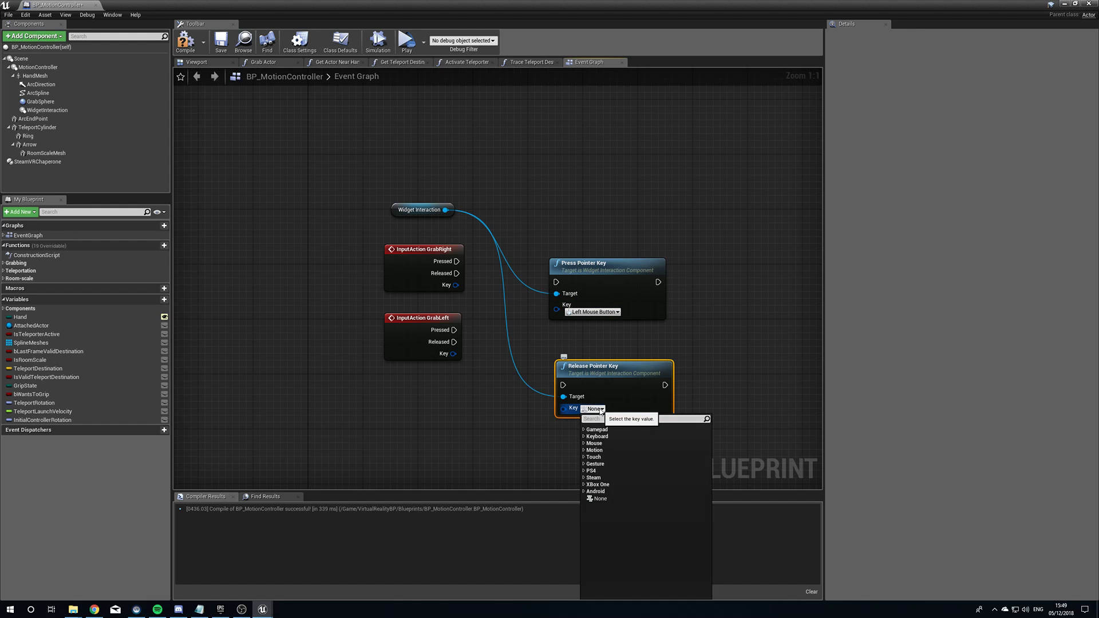
type("left mou")
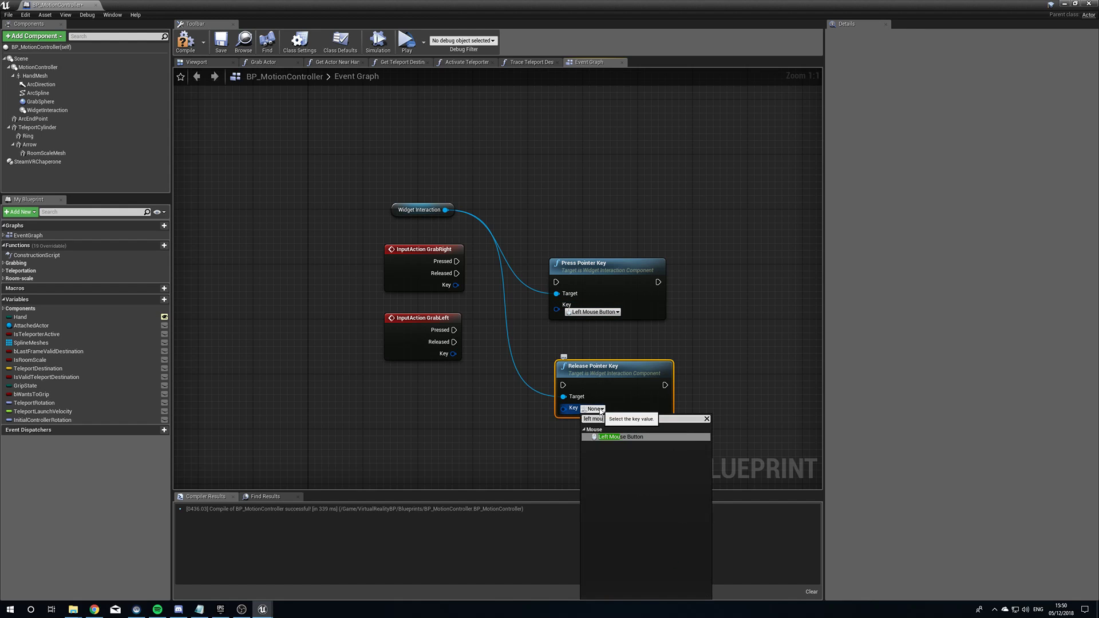
left_click(632, 437)
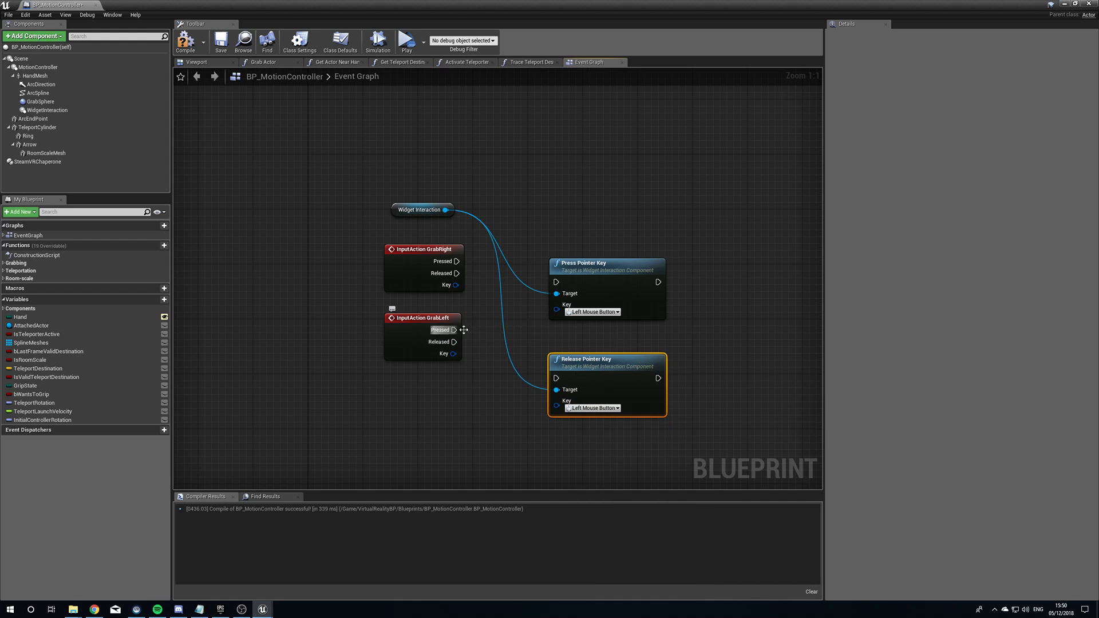
- Wire both grab Pressed pins to Press Pointer Key and Released pins to Release Pointer Key
left_click_drag(454, 330, 555, 281)
left_click_drag(456, 261, 558, 379)
left_click_drag(454, 342, 558, 378)
left_click_drag(593, 368, 593, 347)
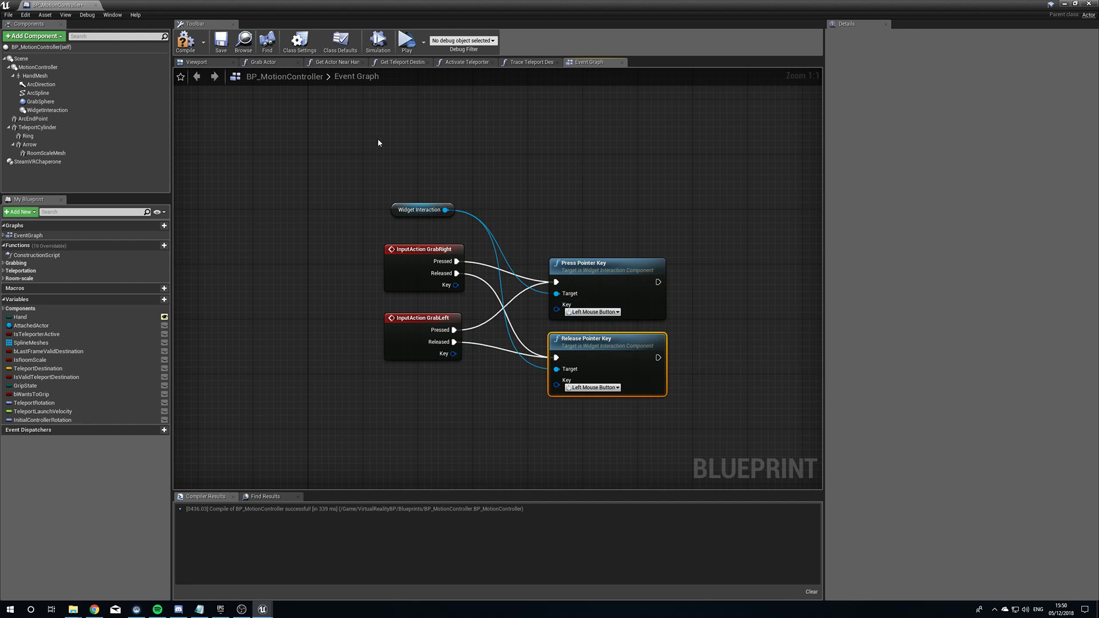
left_click_drag(405, 212, 398, 397)
left_click(507, 182)
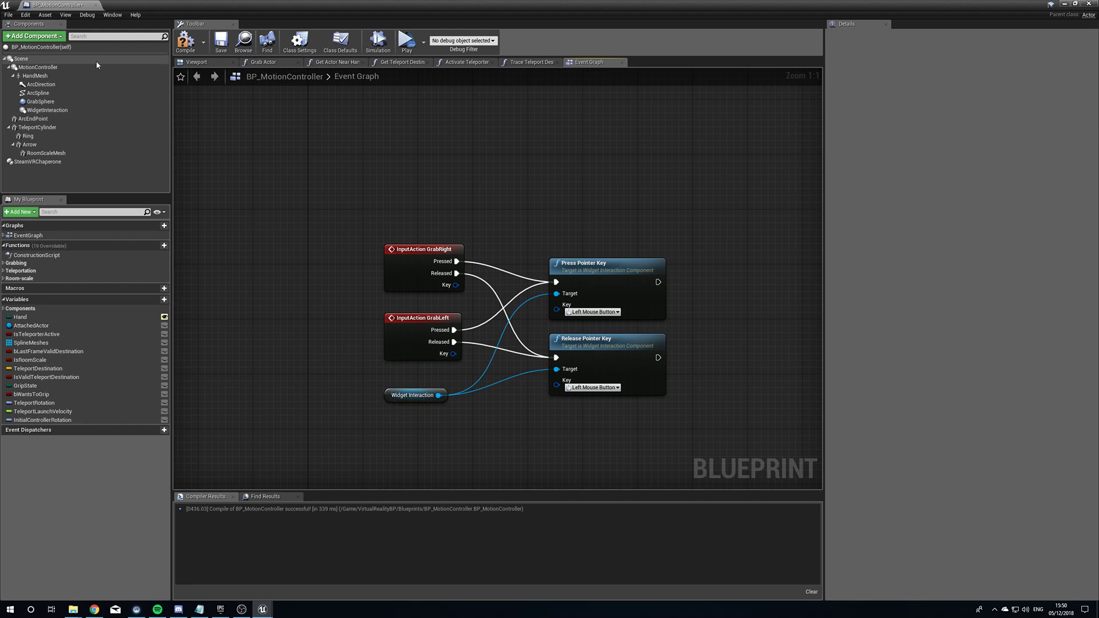
- Set Auto Receive Input to Player 0 in Class Defaults, compile, and close the editor
left_click(43, 47)
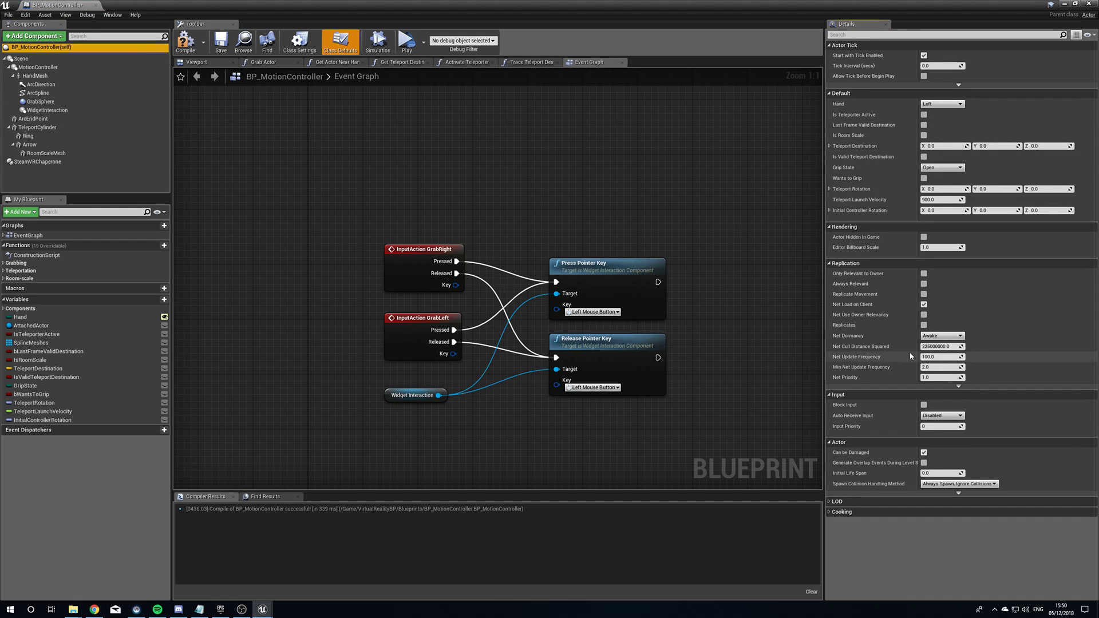
left_click(939, 416)
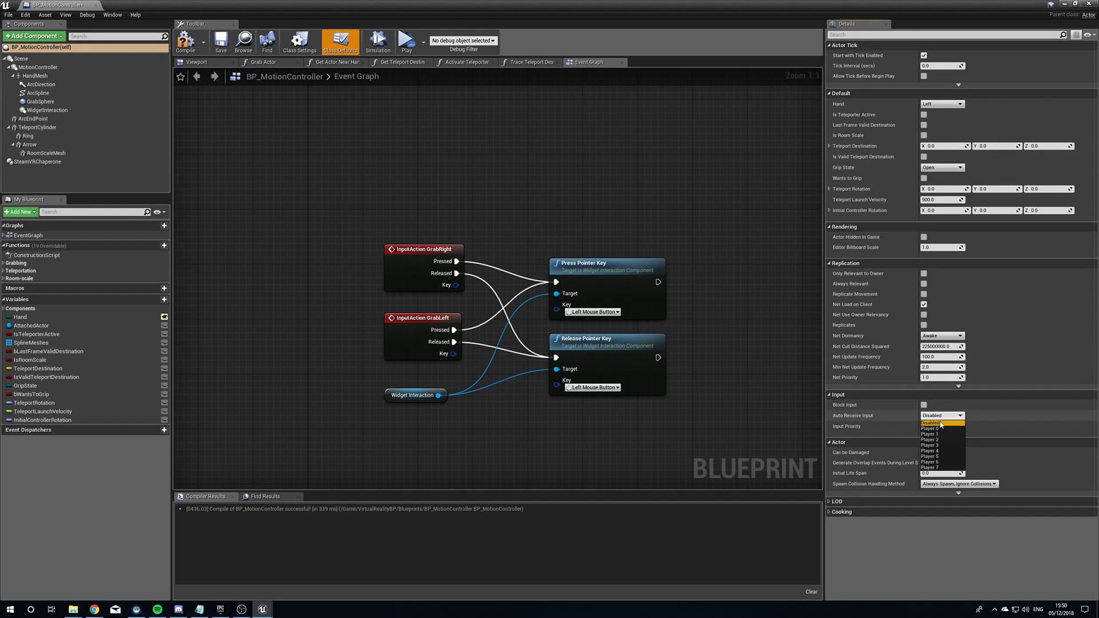
left_click(939, 435)
left_click(189, 49)
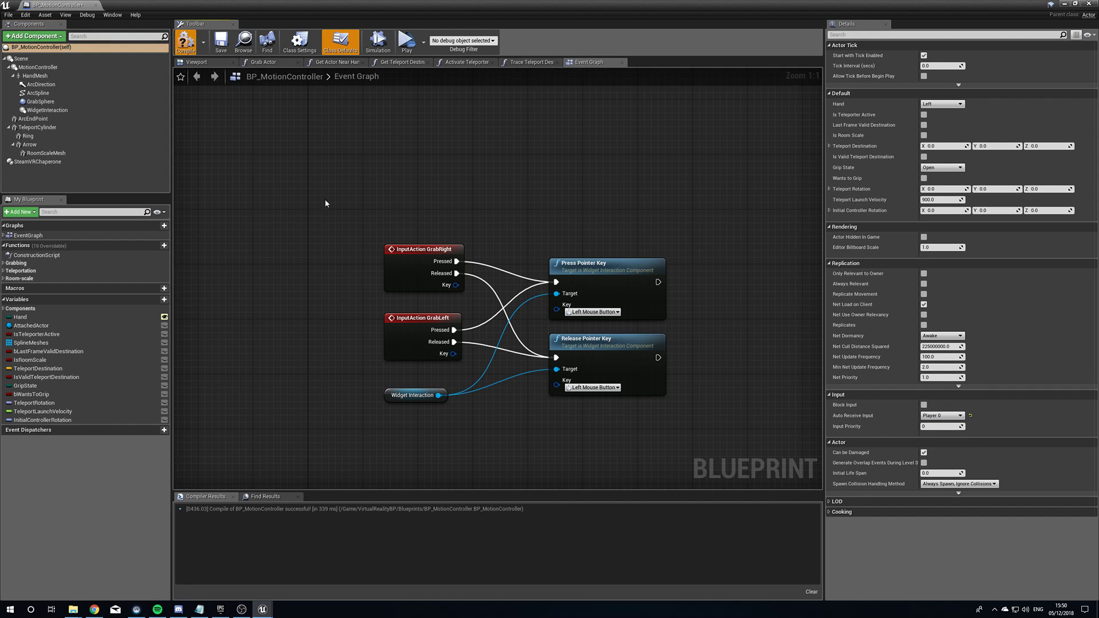
left_click(1086, 4)
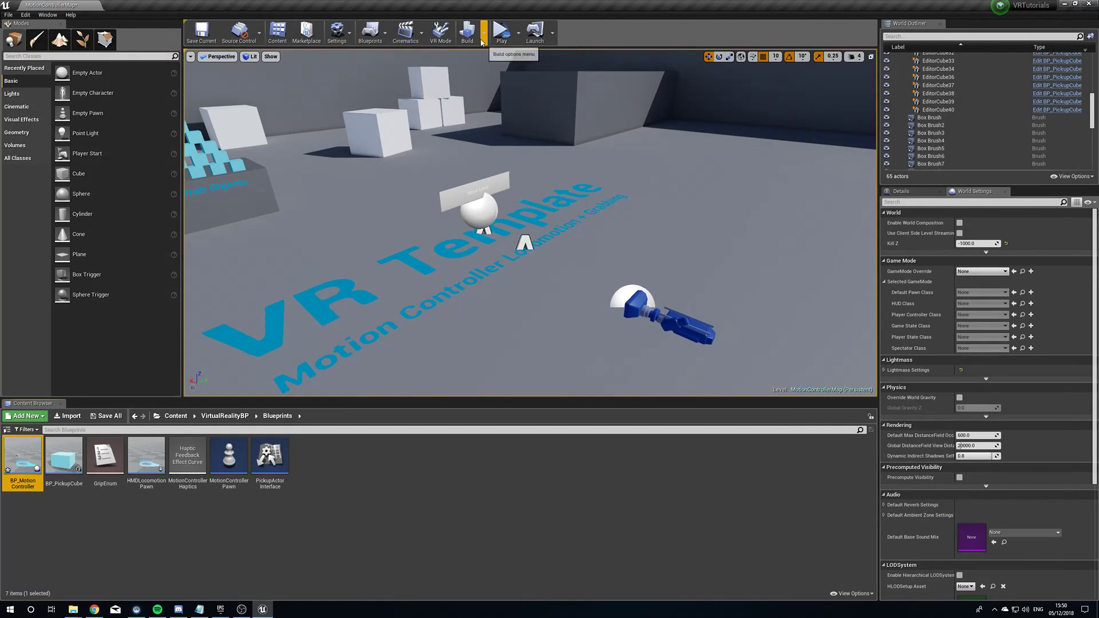
- Launch VR Preview and click the Reset Level panel with the controller beam
left_click(502, 30)
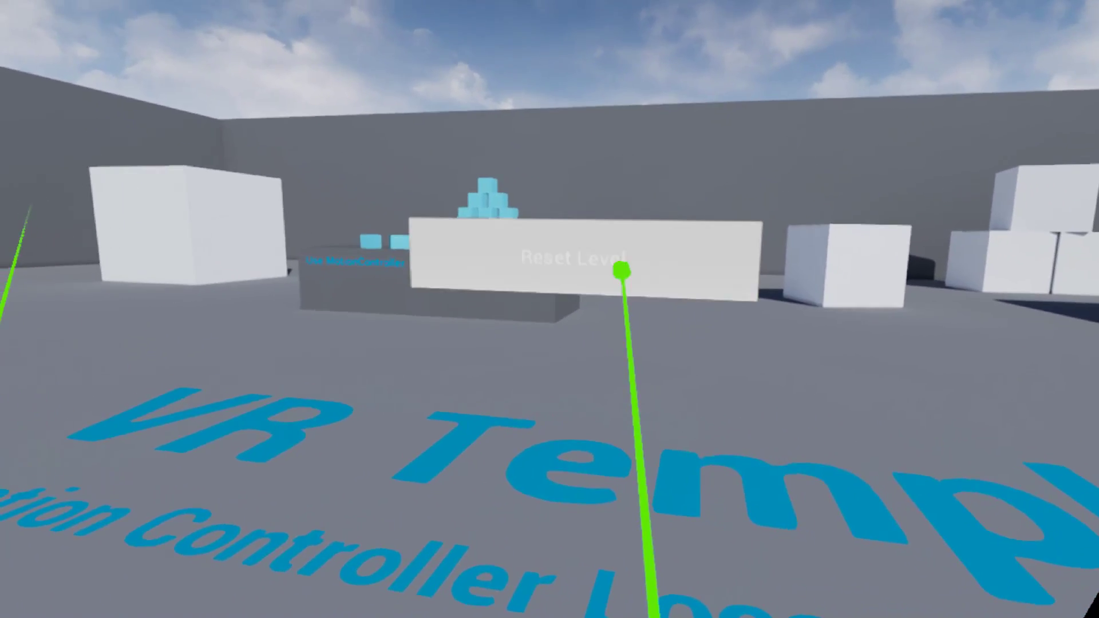
left_click(621, 271)
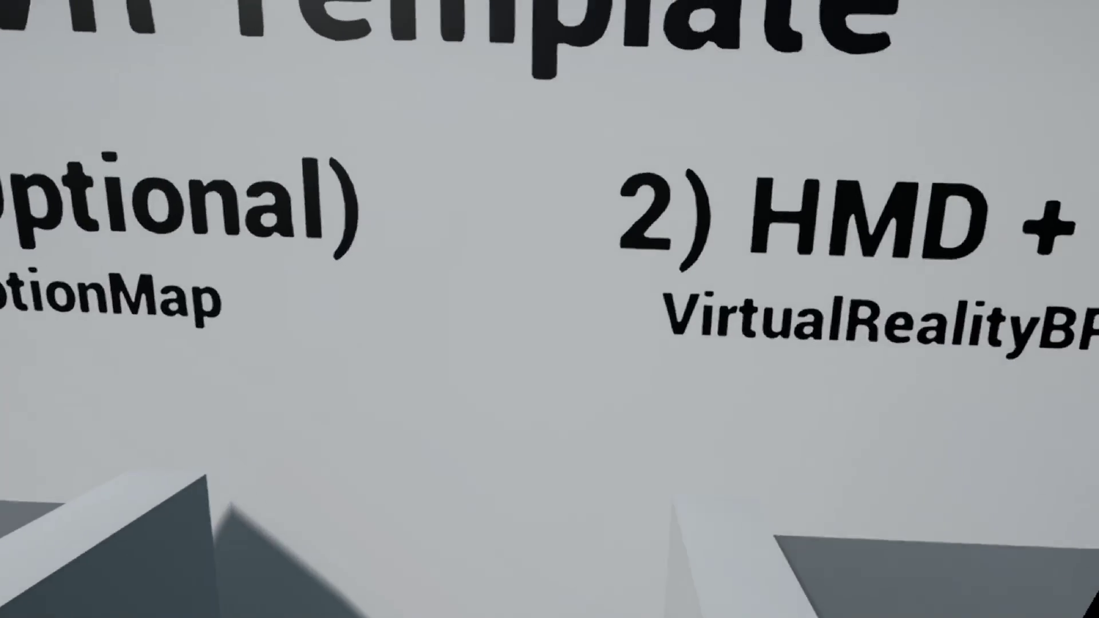